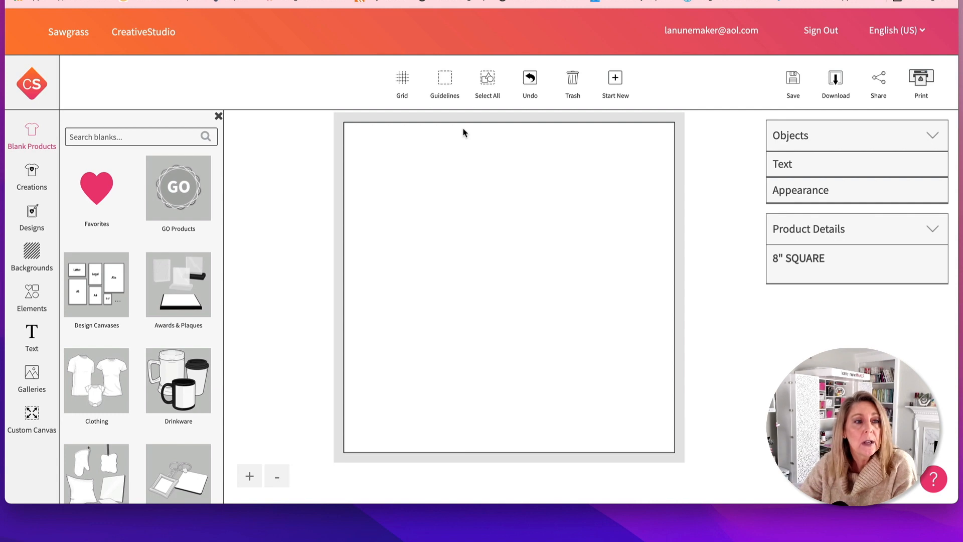
Search the blank products for "patch" and load the DyeTrans 3" round heat seal patch with white border
click(106, 137)
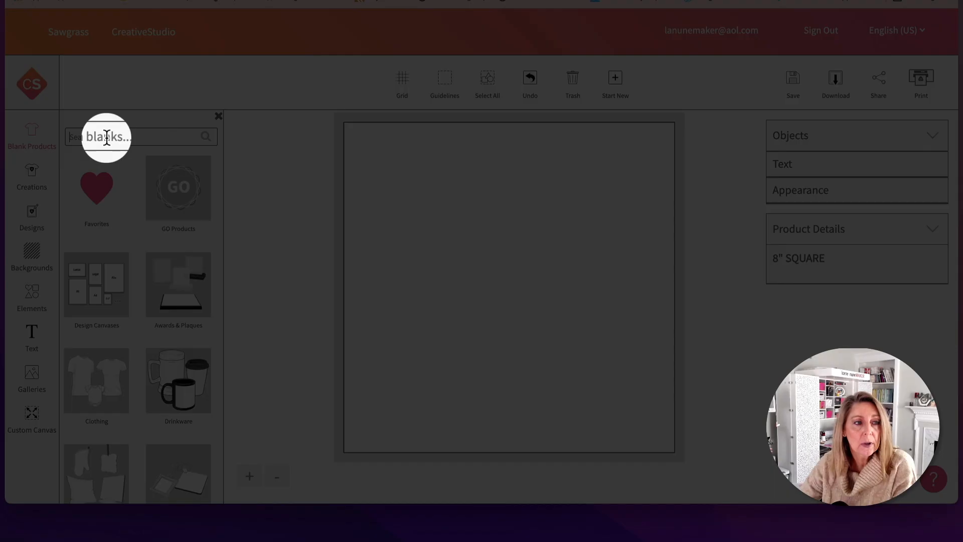
text(patch)
key(Return)
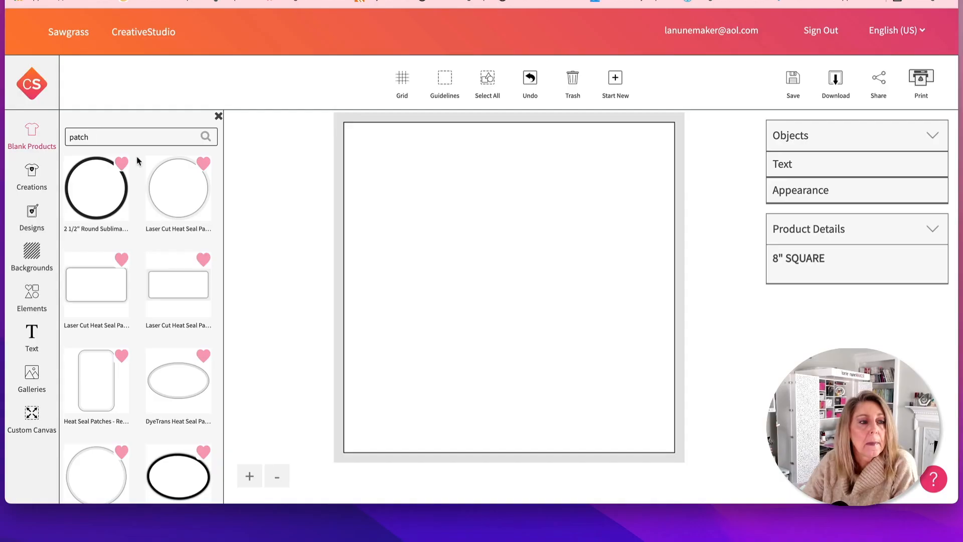
scroll(122, 340, down, 5)
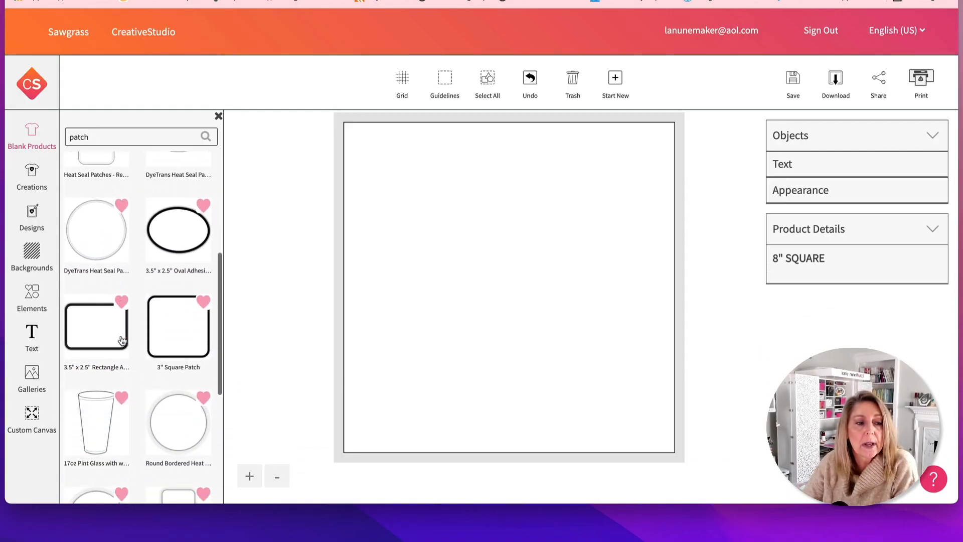
scroll(122, 340, down, 2)
scroll(122, 340, up, 3)
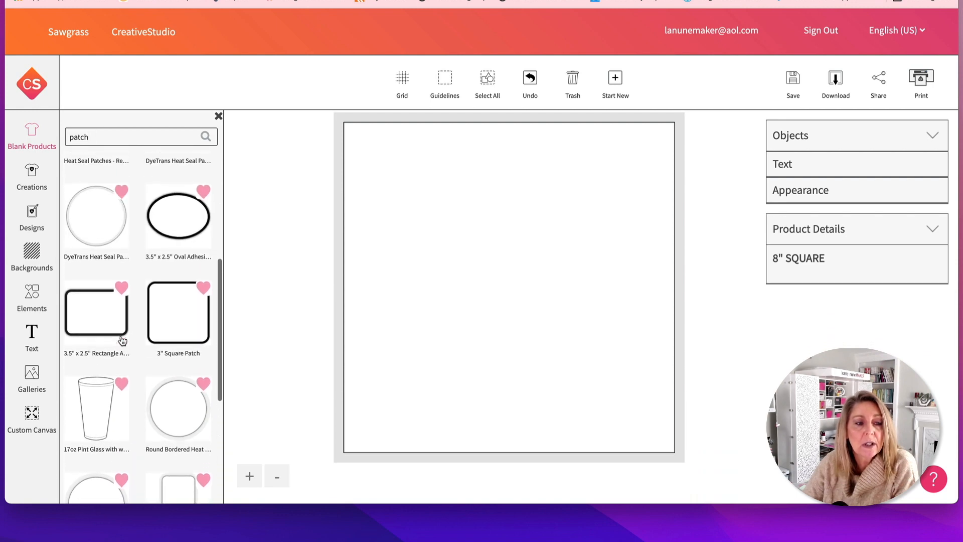
scroll(122, 341, up, 1)
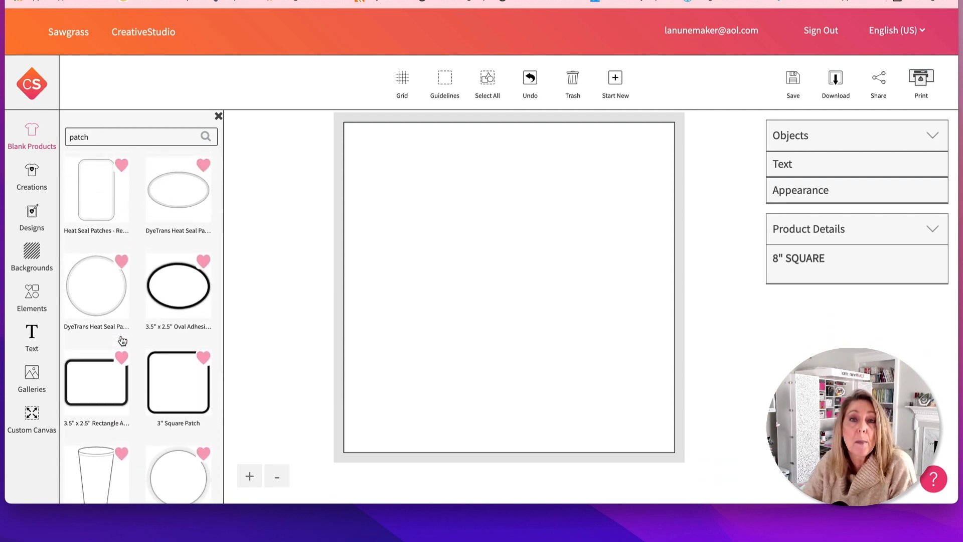
click(106, 301)
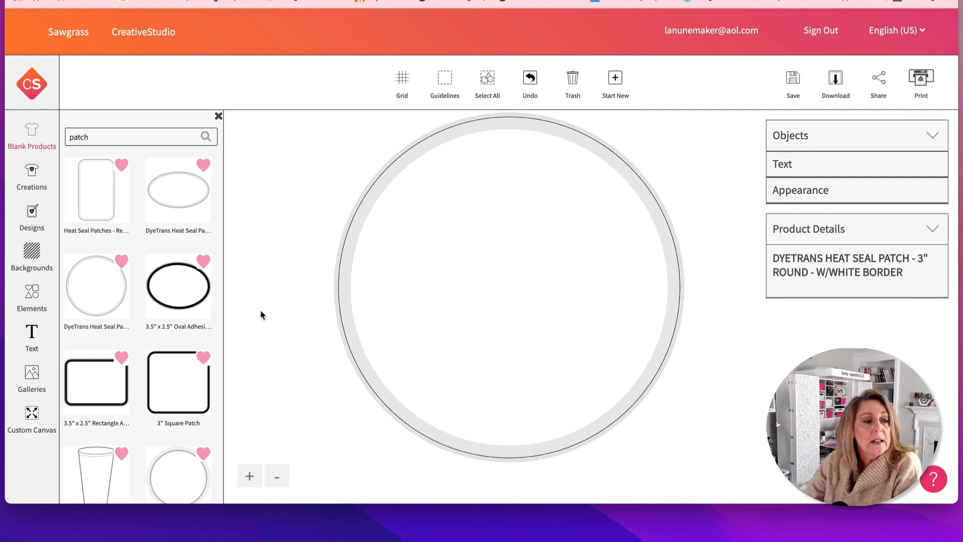
scroll(76, 345, up, 1)
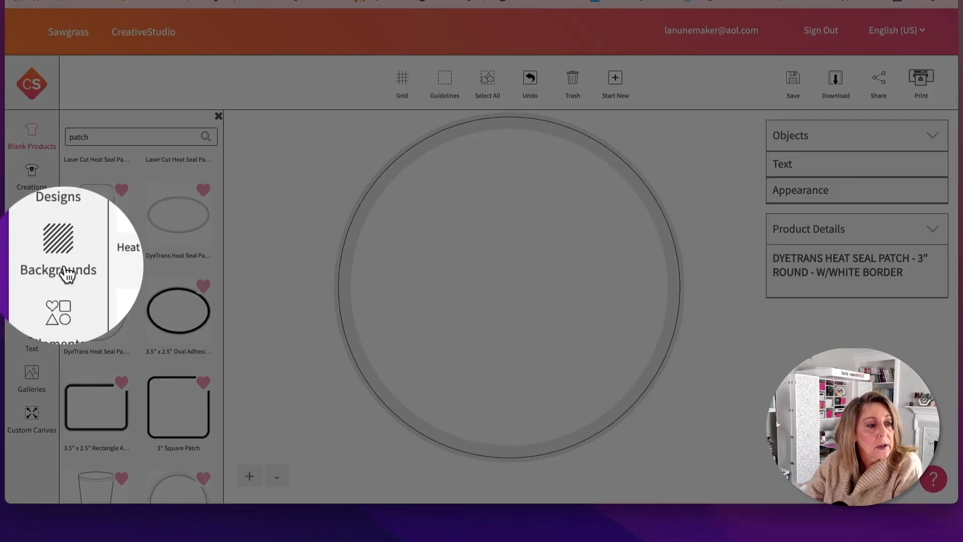
Upload the SQUATCH logo screenshot from the Desktop's Temp folder into the image gallery folder and save it
click(32, 375)
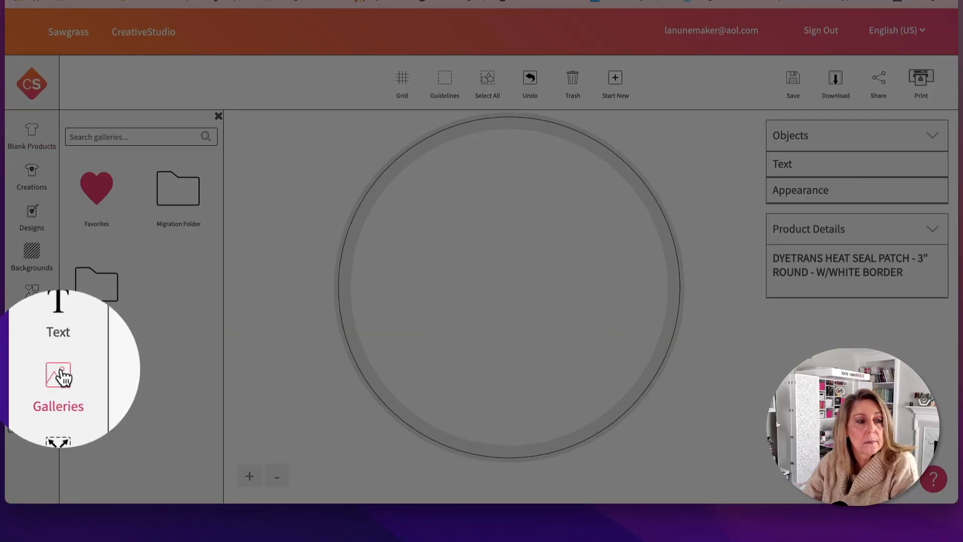
click(95, 287)
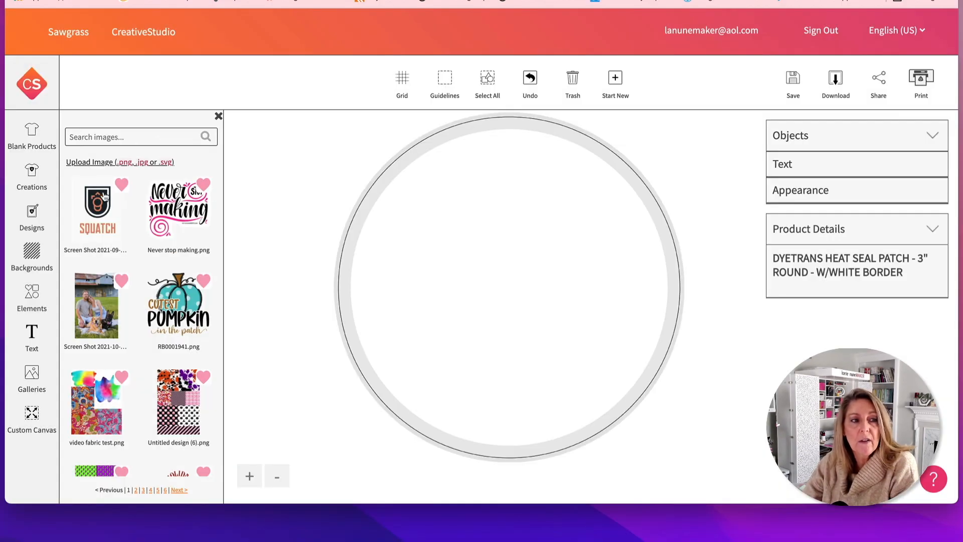
click(95, 164)
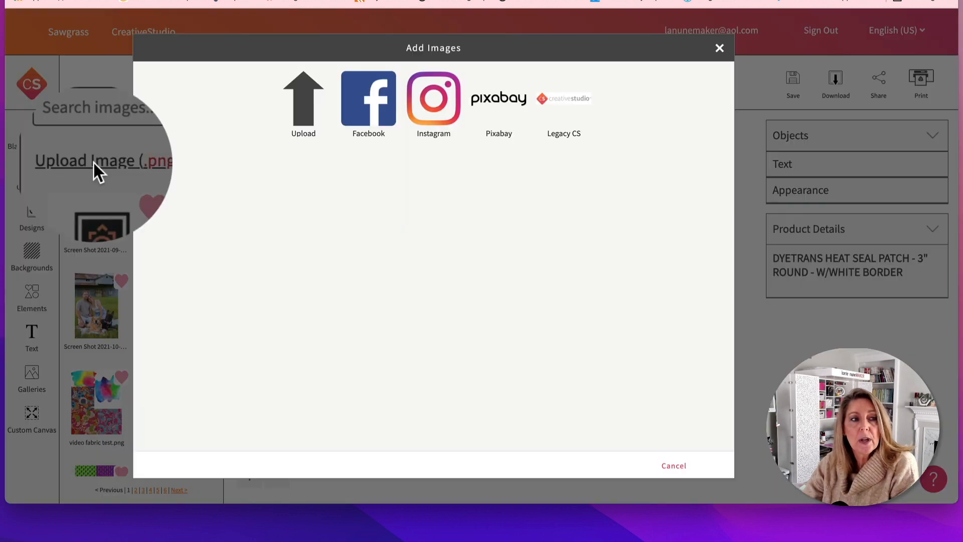
click(303, 99)
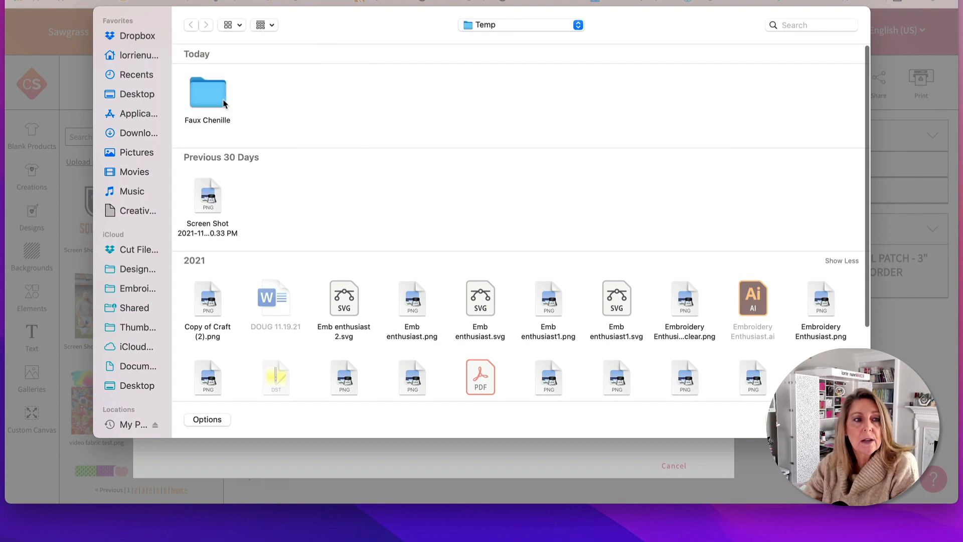
click(136, 94)
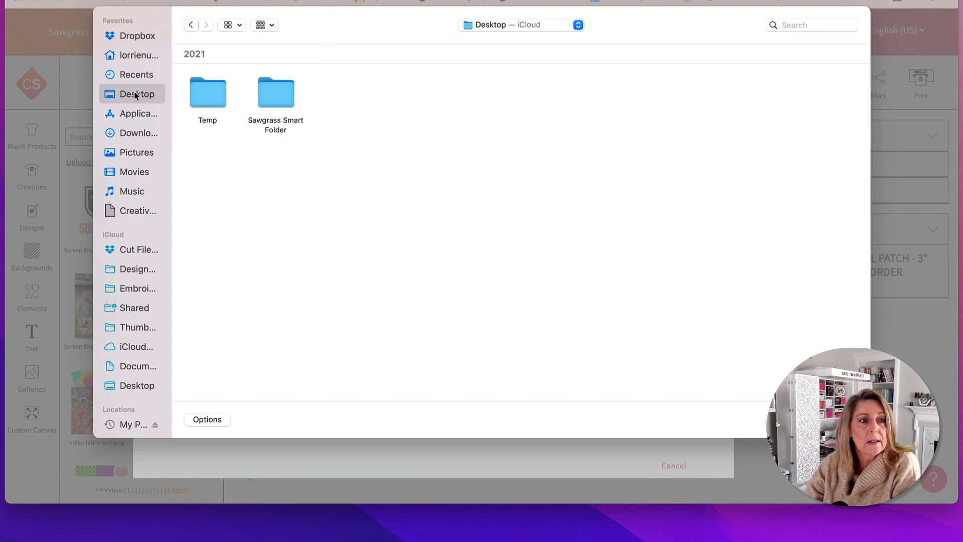
double_click(208, 93)
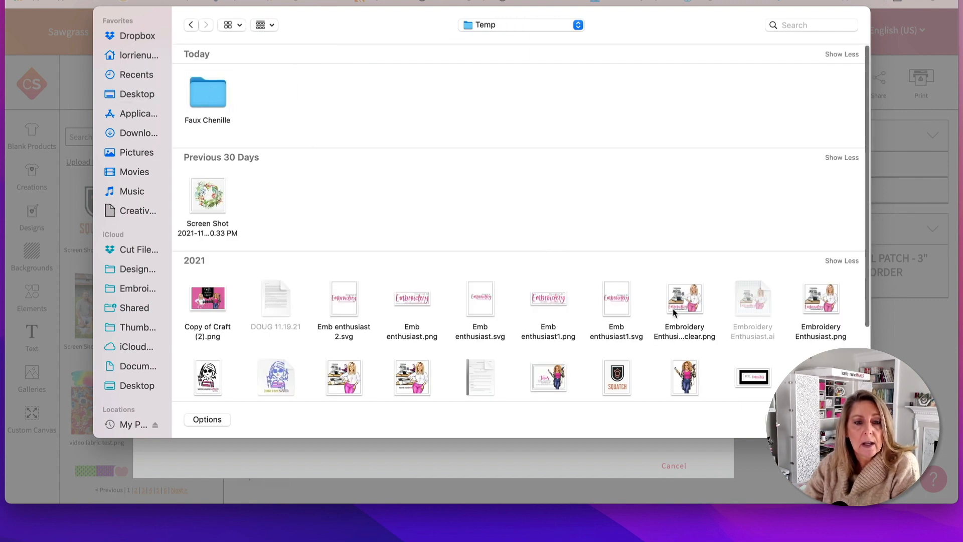
click(623, 376)
click(842, 419)
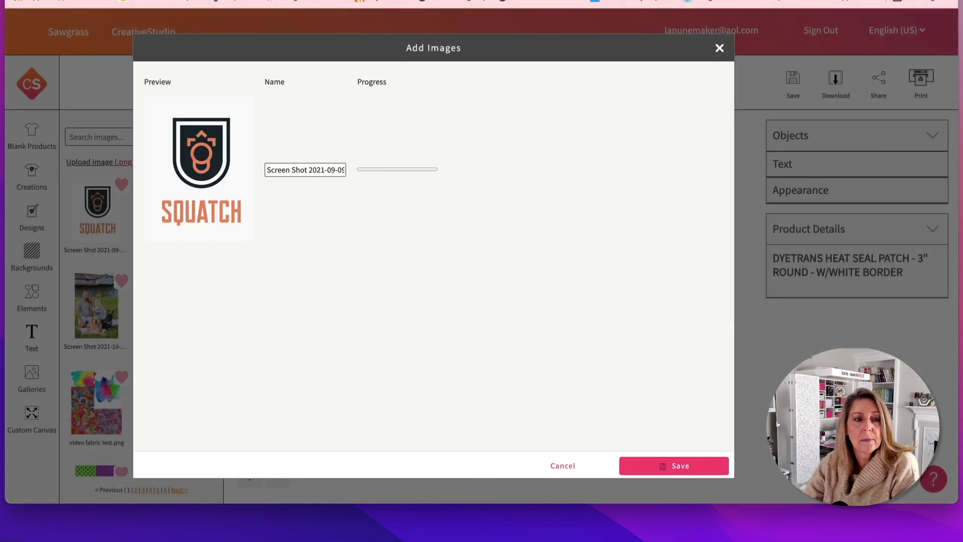
click(670, 464)
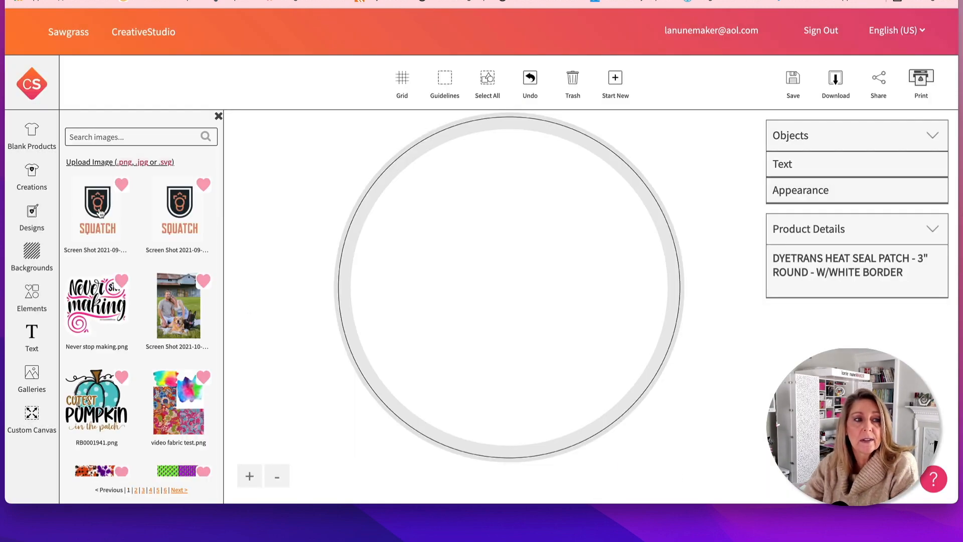
Place the uploaded SQUATCH logo on the round patch, scale it to about 60 x 80 mm and center it horizontally
click(99, 213)
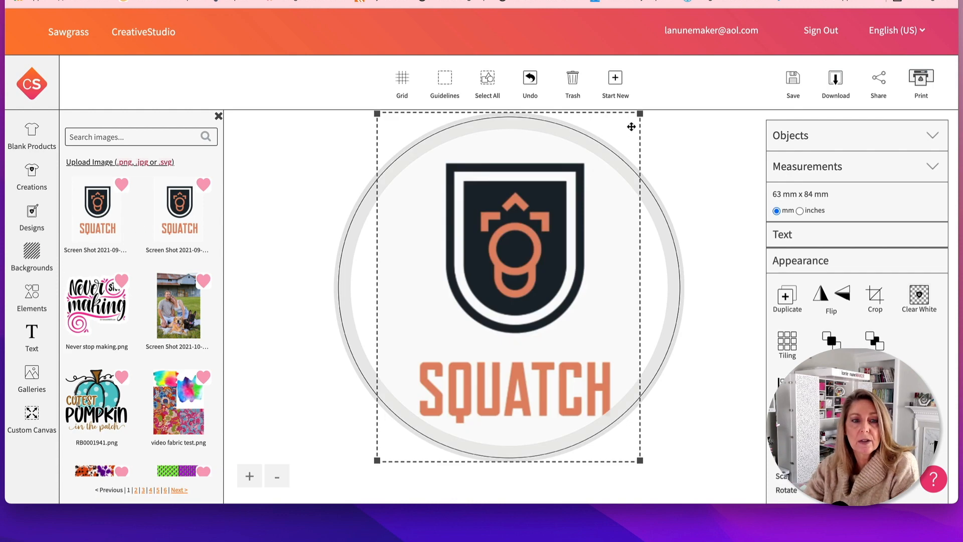
drag(553, 221, 543, 210)
drag(636, 452, 626, 438)
drag(535, 271, 535, 275)
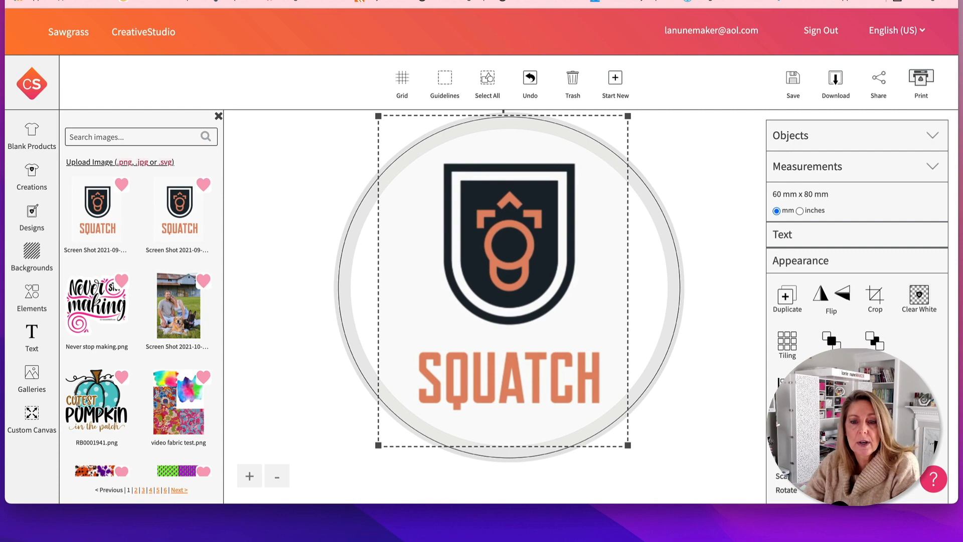
click(831, 383)
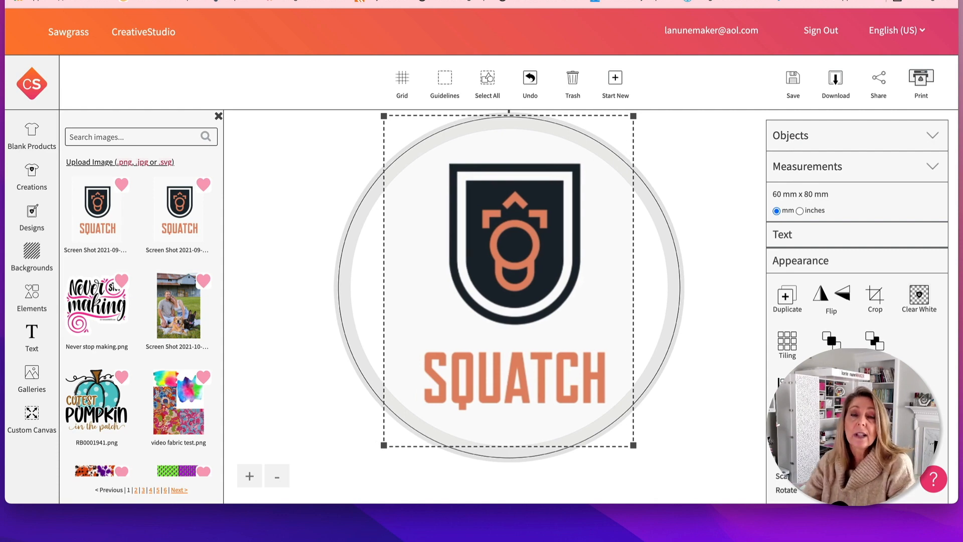
Configure the print settings with US Letter page size, Polyester product and TexPrint-R paper
click(919, 78)
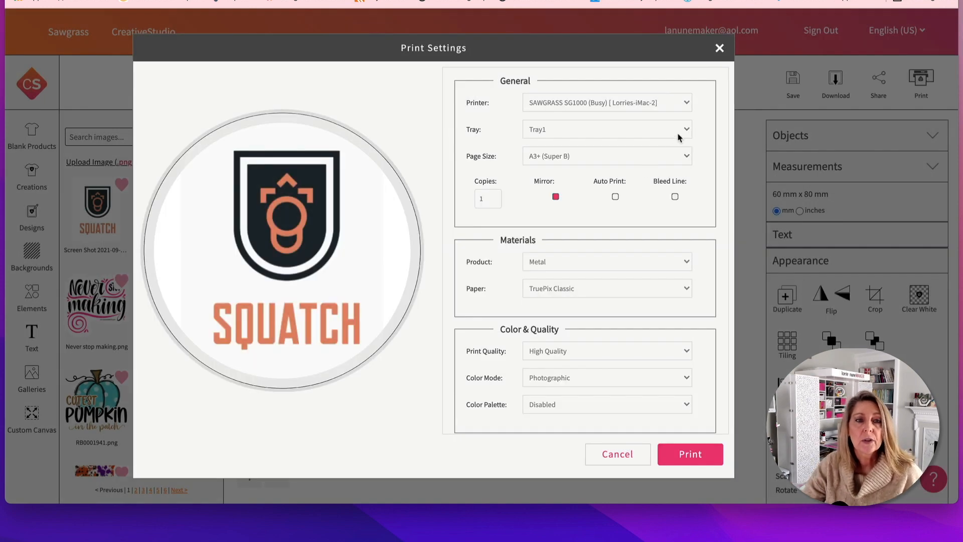
click(682, 156)
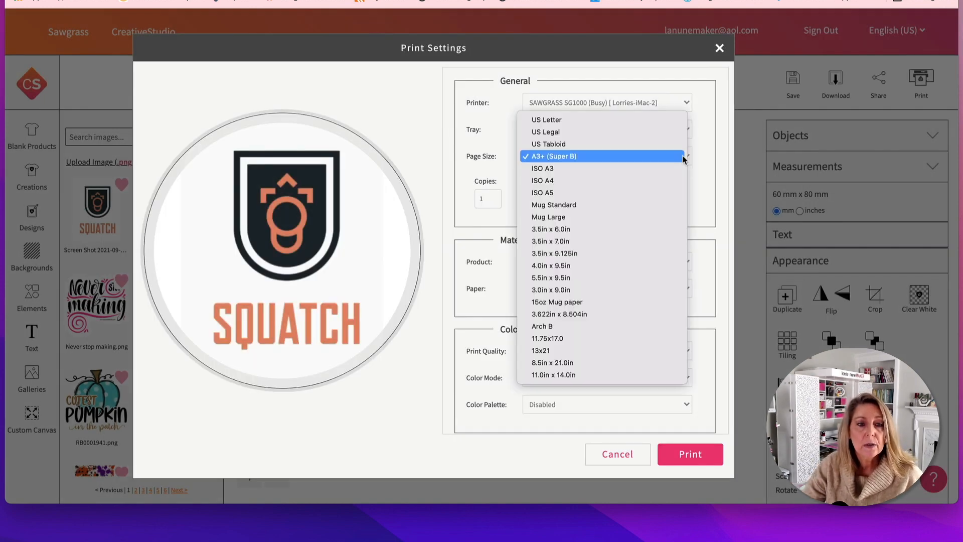
click(647, 121)
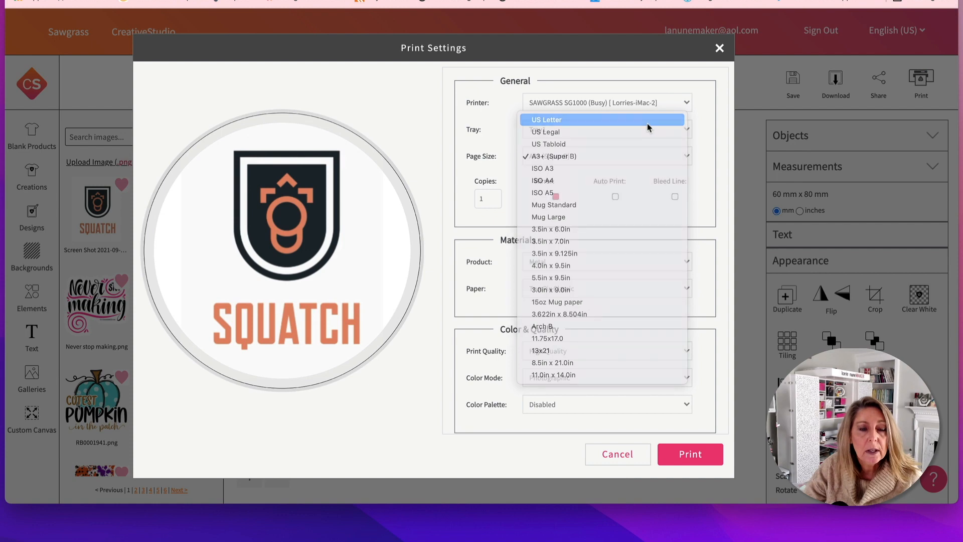
click(685, 262)
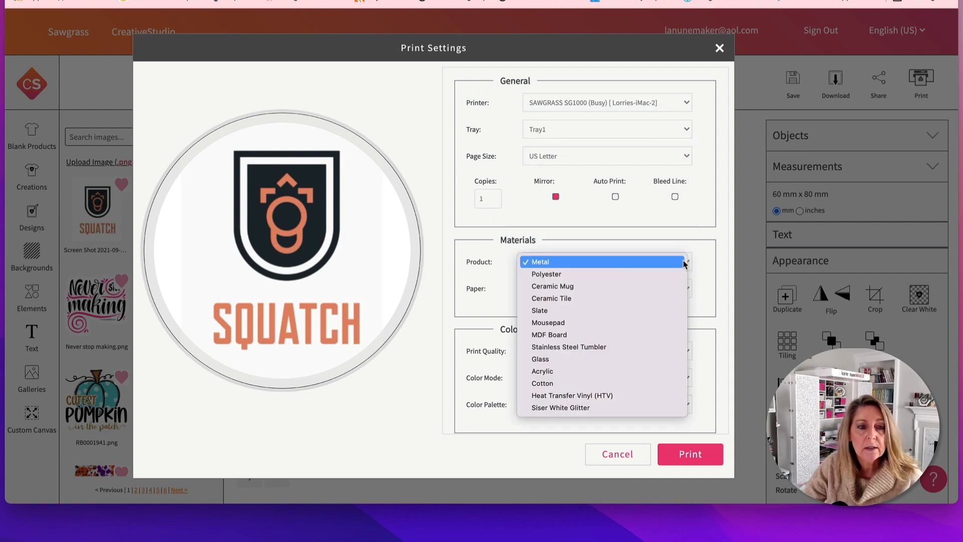
click(668, 275)
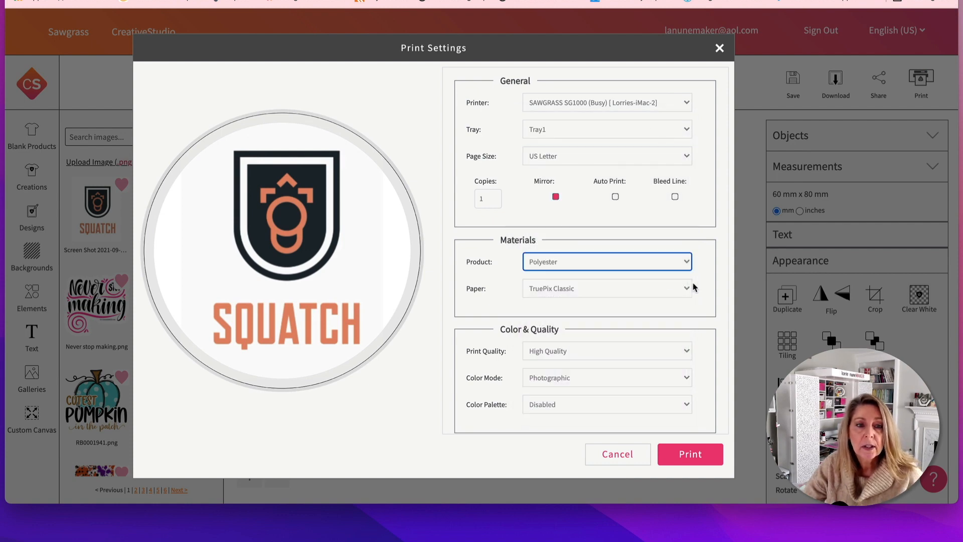
click(685, 288)
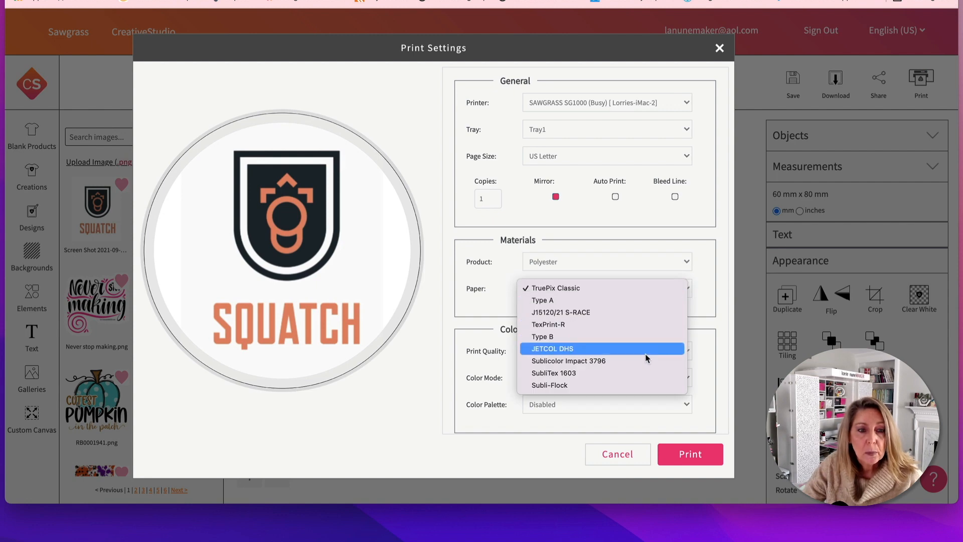
click(642, 324)
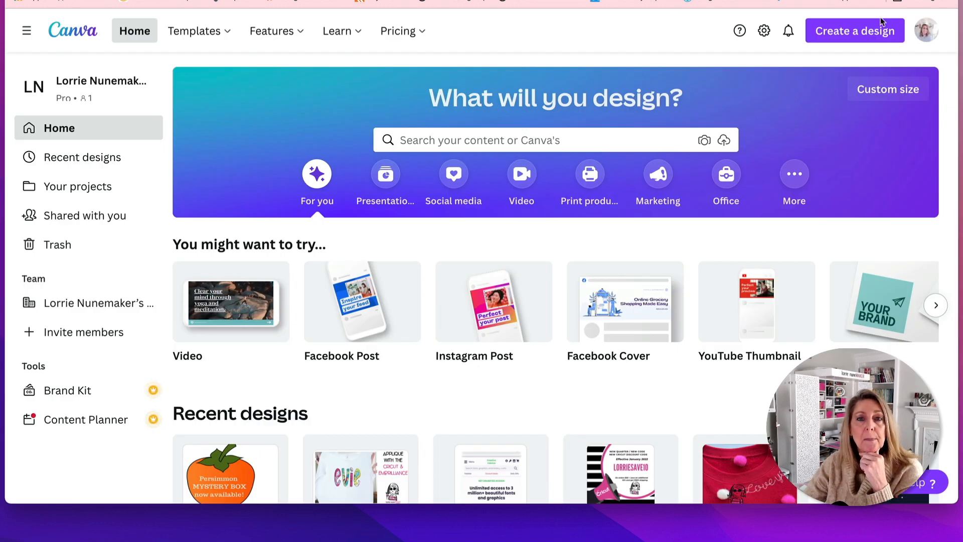
Create a new Canva design using the recent custom size 8.5 × 11 in
click(853, 36)
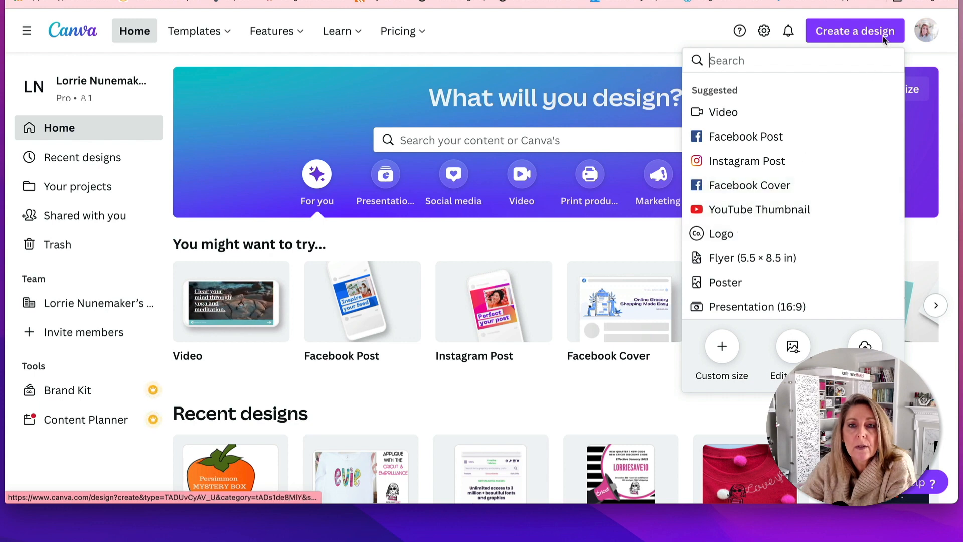
click(722, 346)
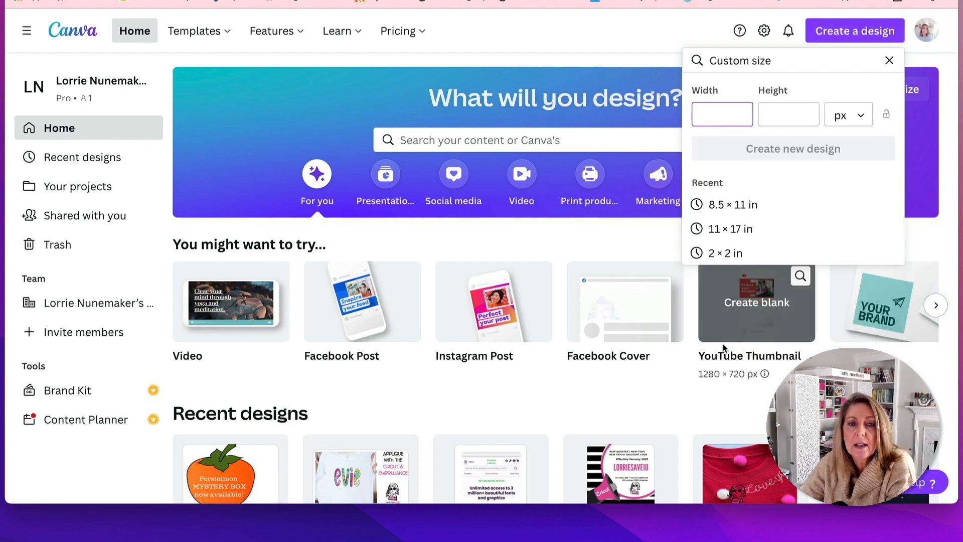
click(742, 210)
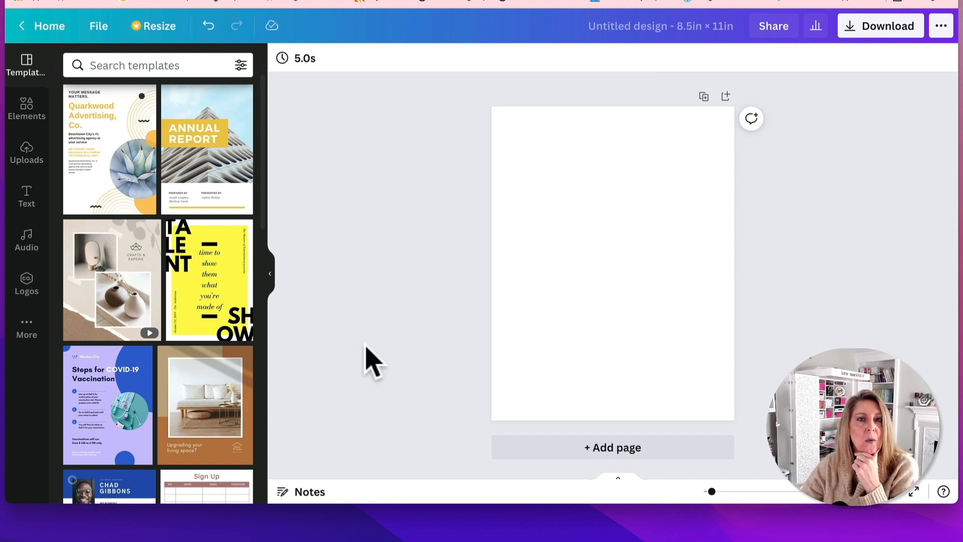
Add a circle outline from the Lines & Shapes collection to the blank page and shrink it proportionally
click(27, 128)
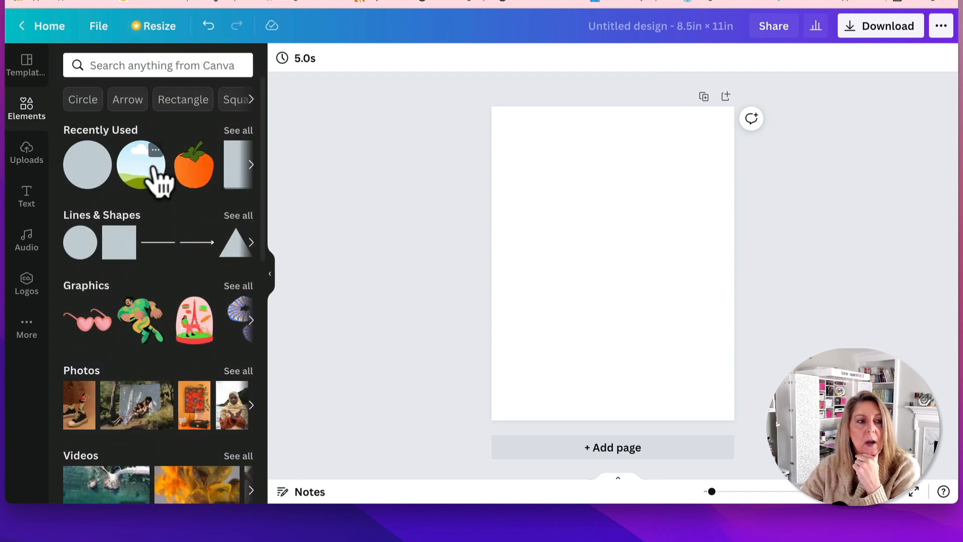
click(233, 219)
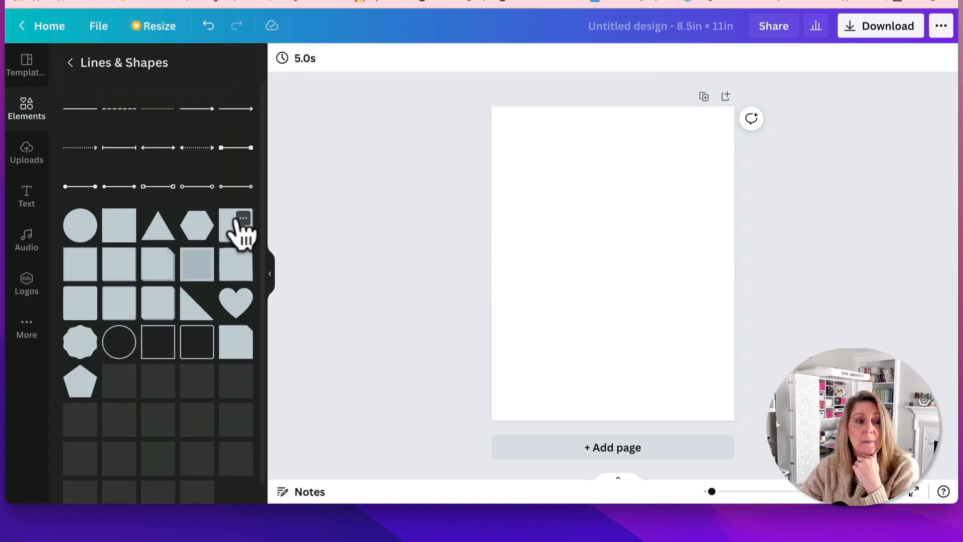
click(125, 346)
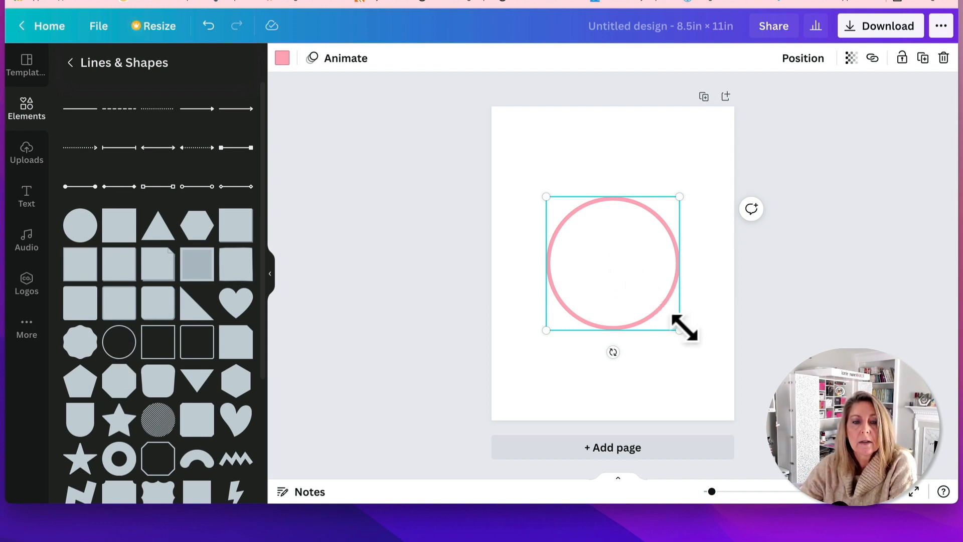
drag(678, 328, 616, 289)
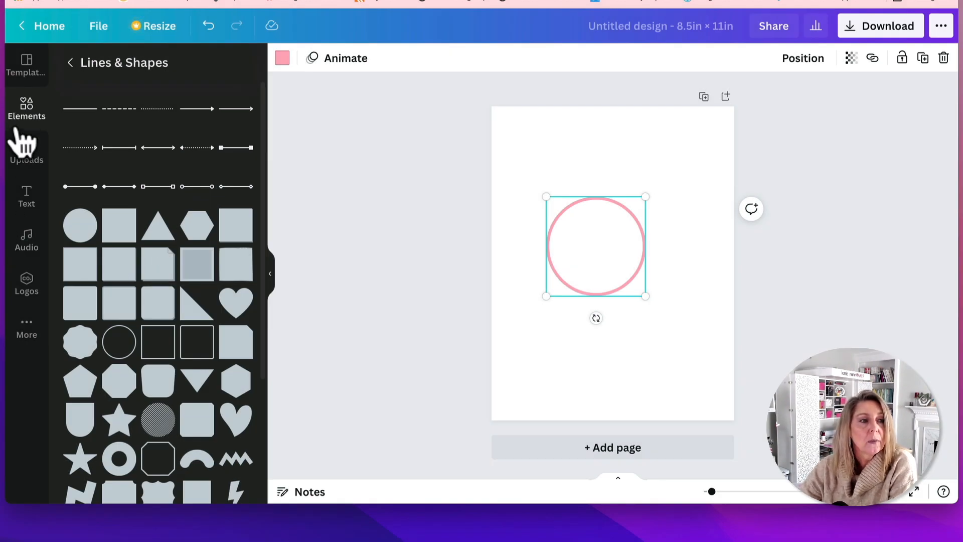
Upload the SQUATCH logo image from the Temp folder on the Desktop to the design's uploads
click(25, 151)
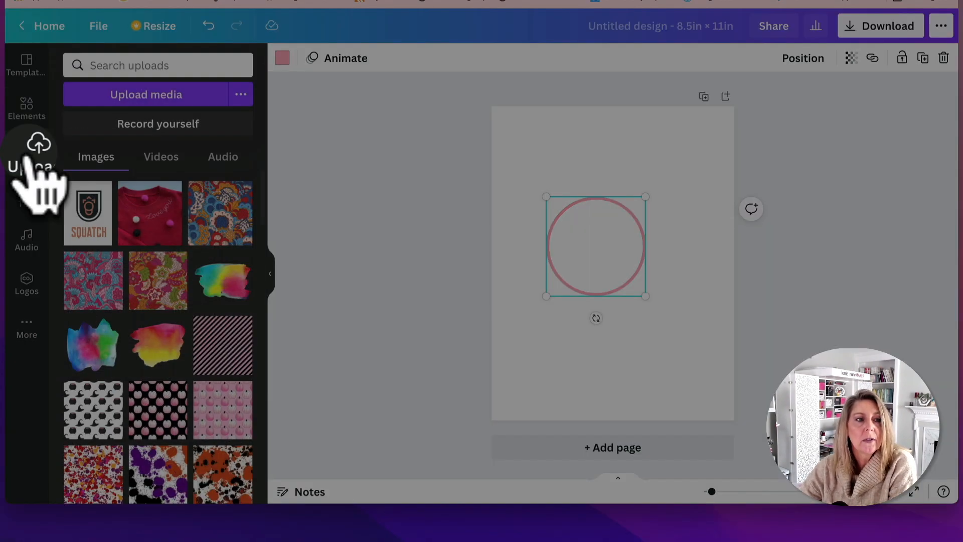
click(121, 97)
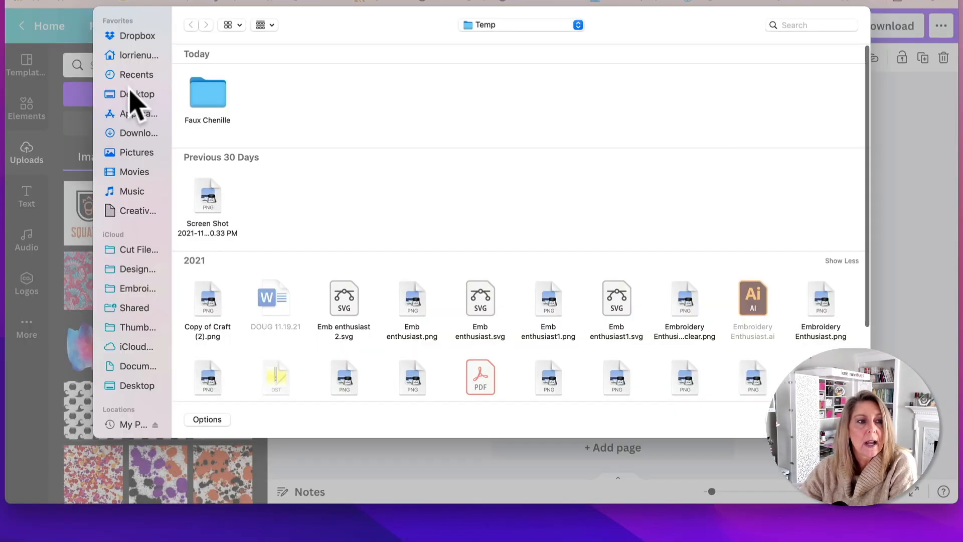
click(129, 94)
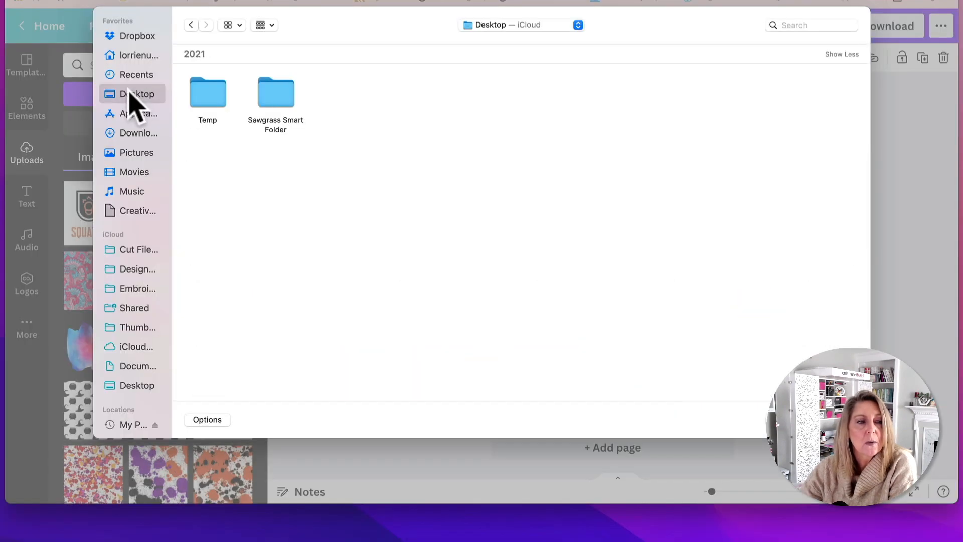
click(223, 98)
double_click(217, 98)
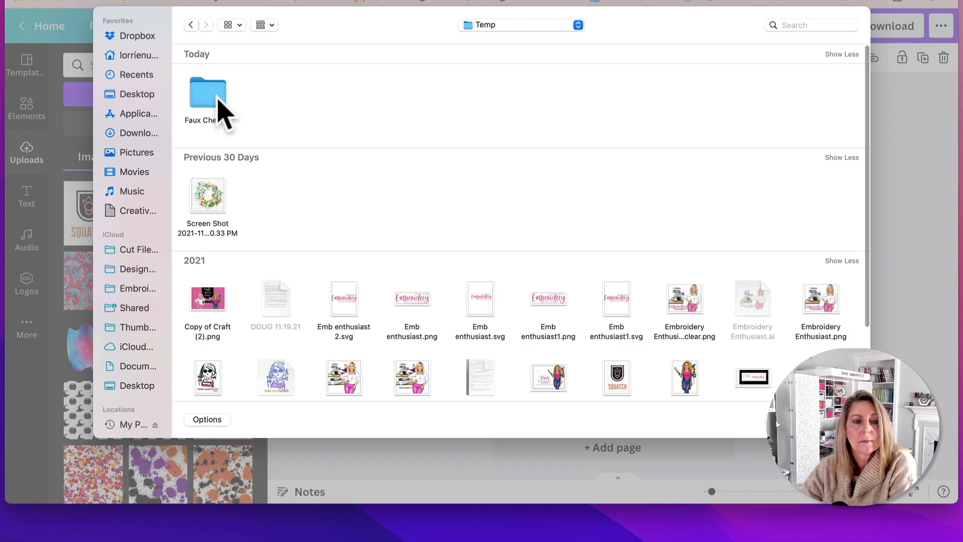
click(627, 388)
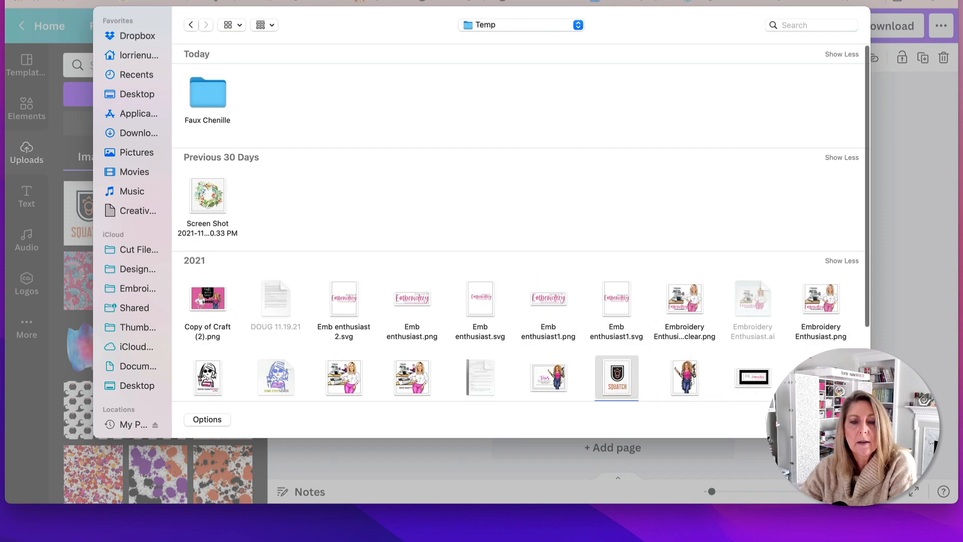
key(Return)
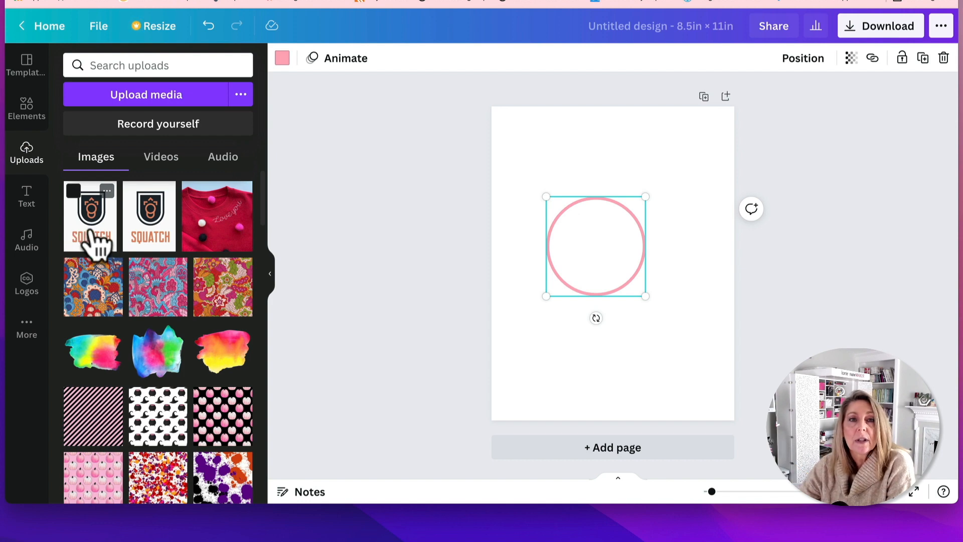
Place the uploaded SQUATCH logo on the page, scale it to about 2.3 × 3 in and center it inside the circle
click(95, 241)
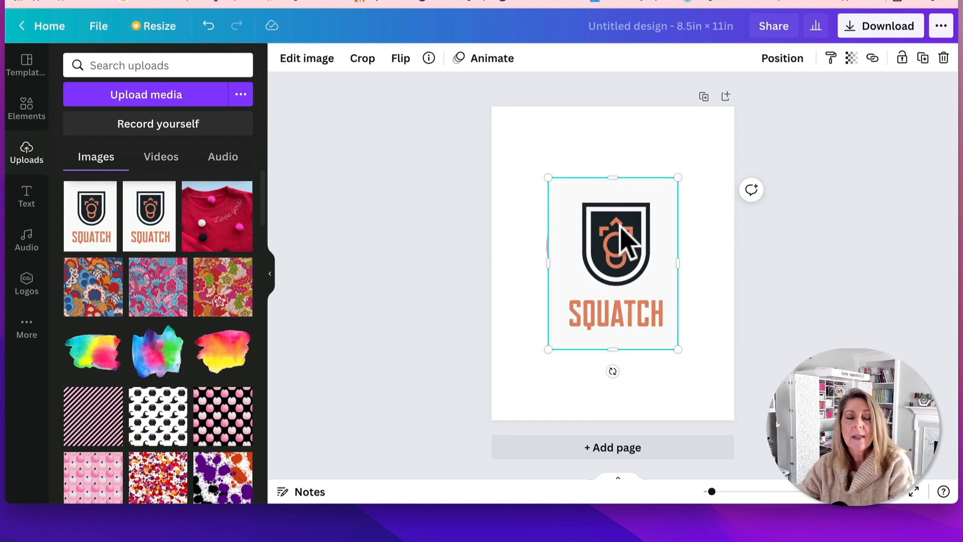
drag(677, 177, 609, 253)
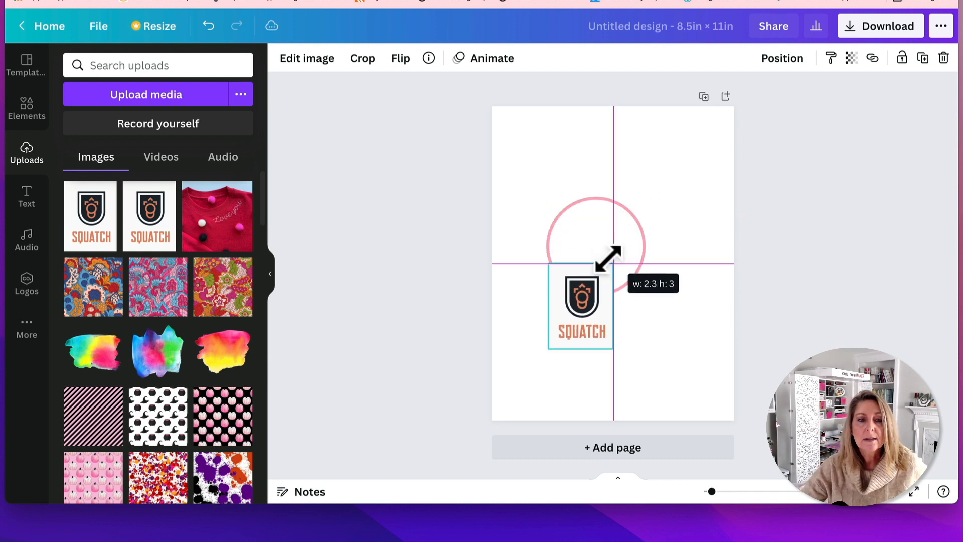
drag(587, 301, 601, 237)
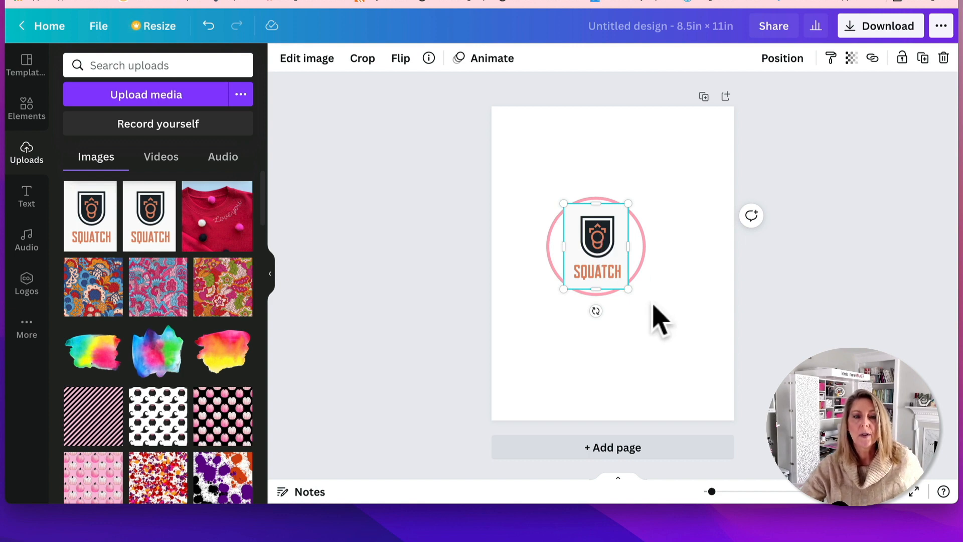
click(673, 325)
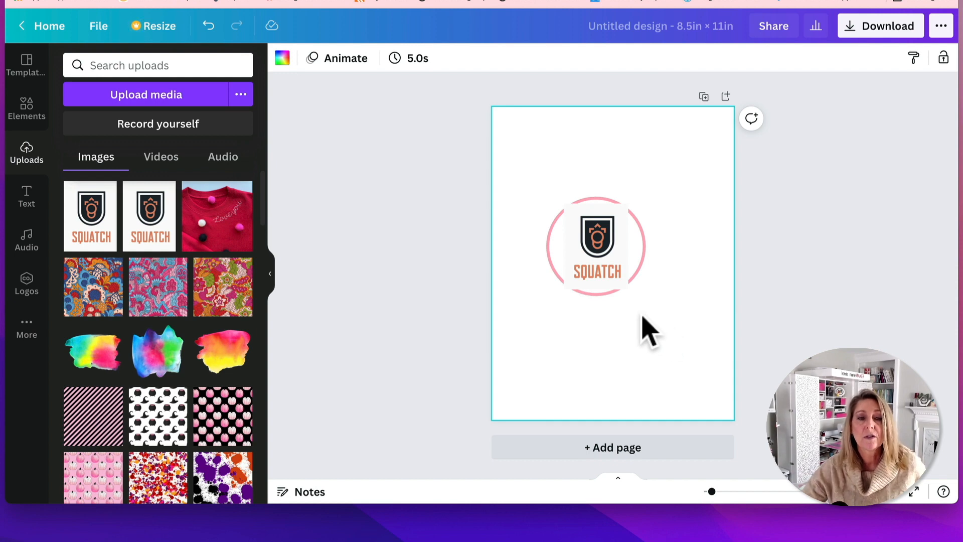
Move the circle and logo together to the page's upper-left corner and duplicate them into a two-by-two arrangement of four patches
drag(524, 161, 584, 201)
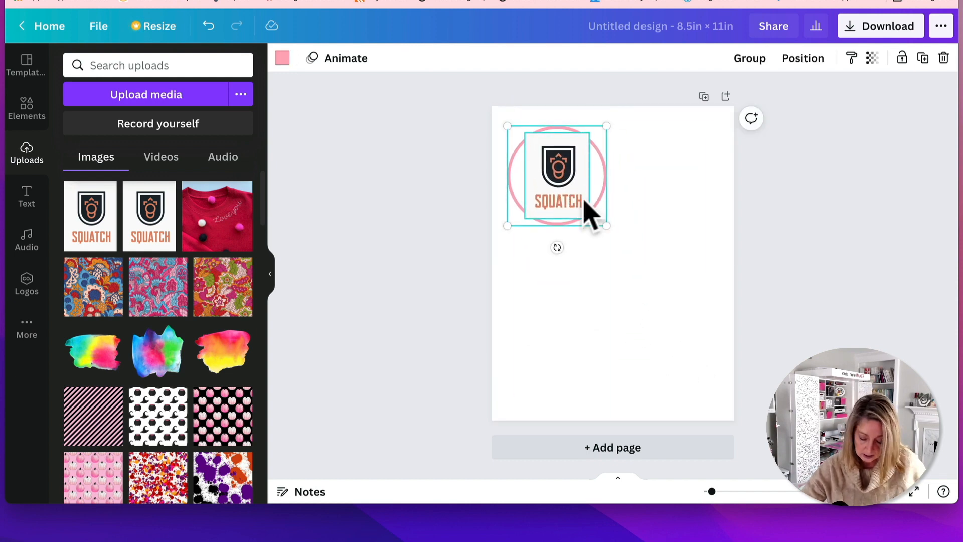
key(super+d)
drag(584, 200, 571, 310)
key(super+d)
key(super+d)
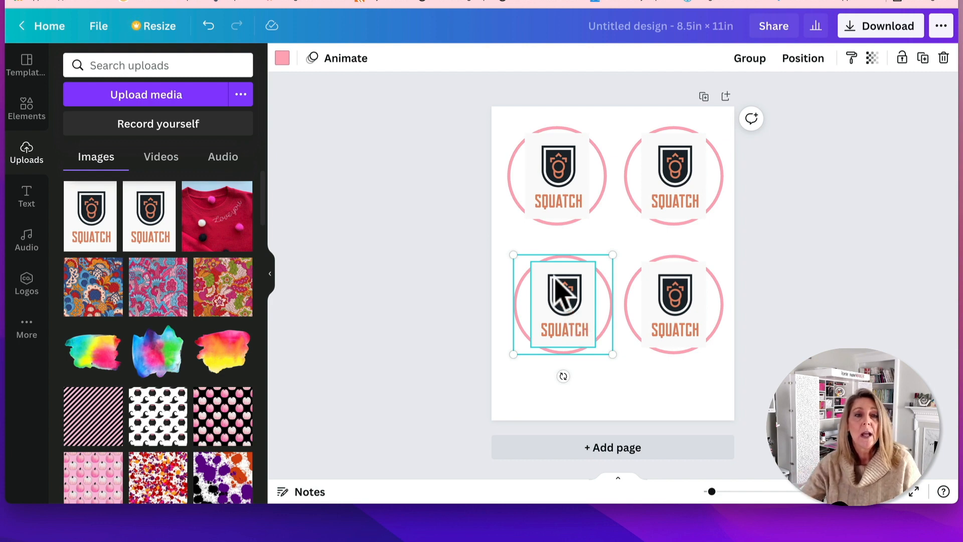
Delete the SQUATCH logo from all four patches, keeping only the circle outlines
click(558, 180)
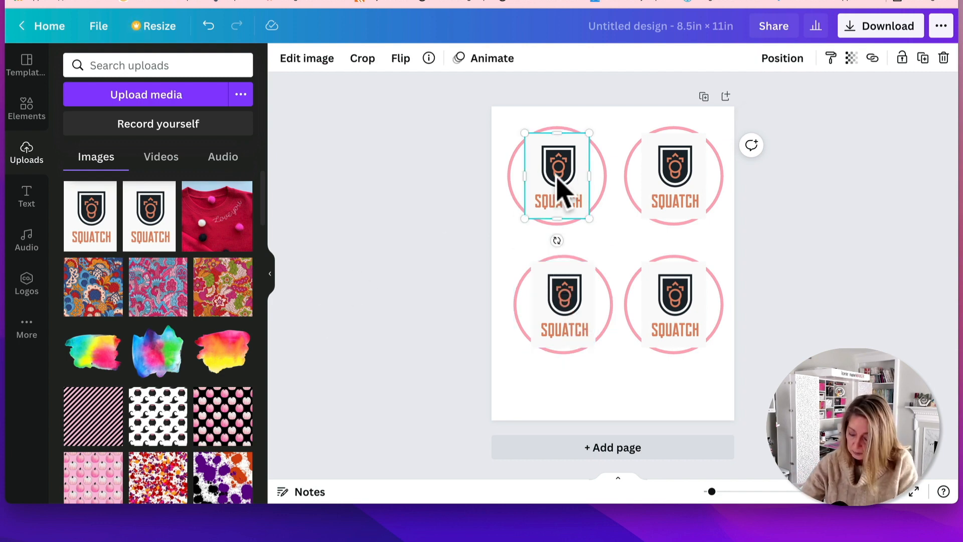
key(Delete)
click(666, 197)
key(Delete)
click(687, 307)
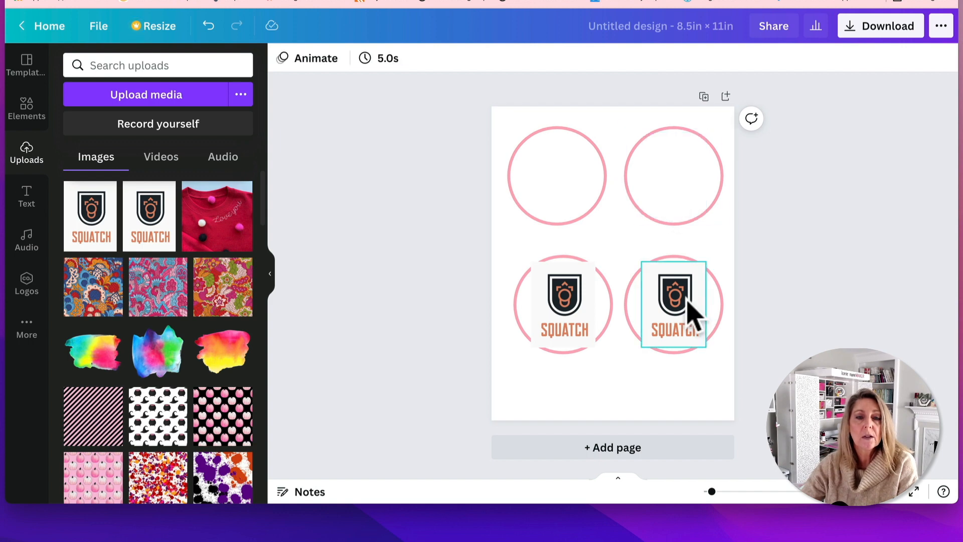
key(Delete)
click(572, 307)
key(Delete)
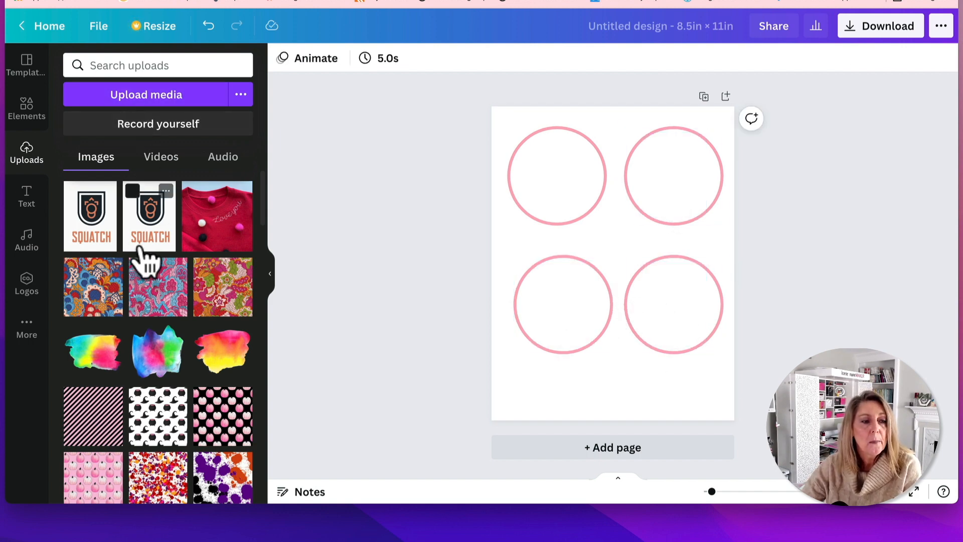
Place the uploaded "Never Stop Making" image without the white outline, shrink it and center it inside the page's upper-left circle
scroll(172, 321, down, 5)
scroll(173, 321, down, 15)
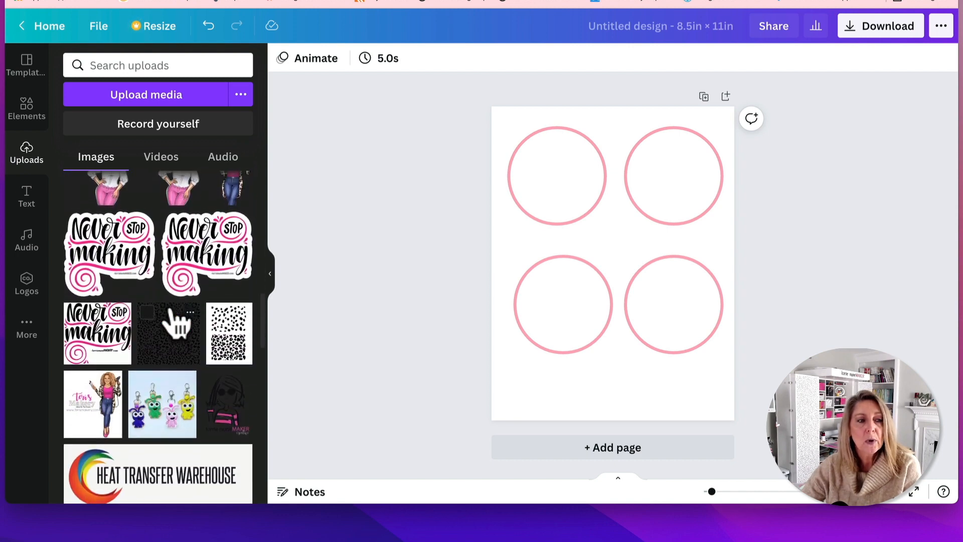
click(129, 240)
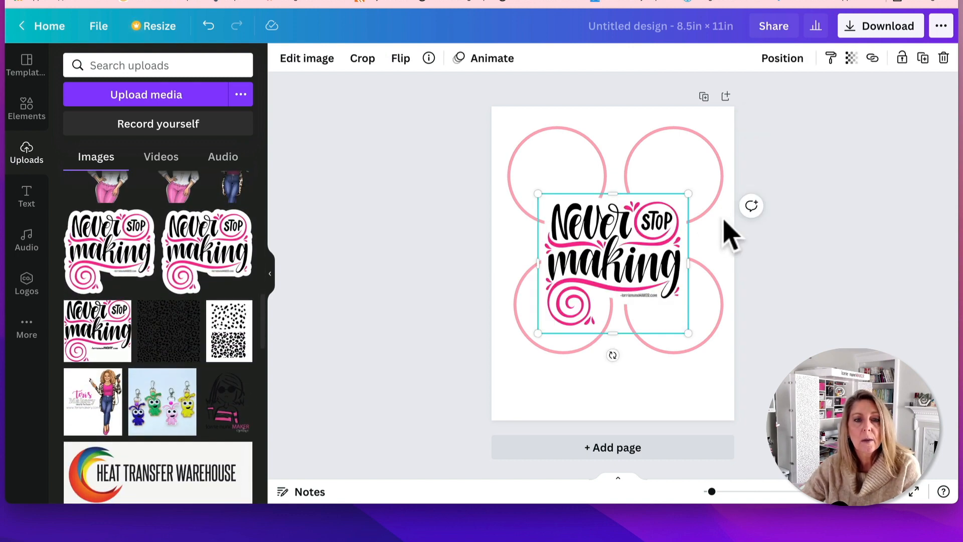
drag(683, 198, 632, 247)
drag(614, 295, 595, 176)
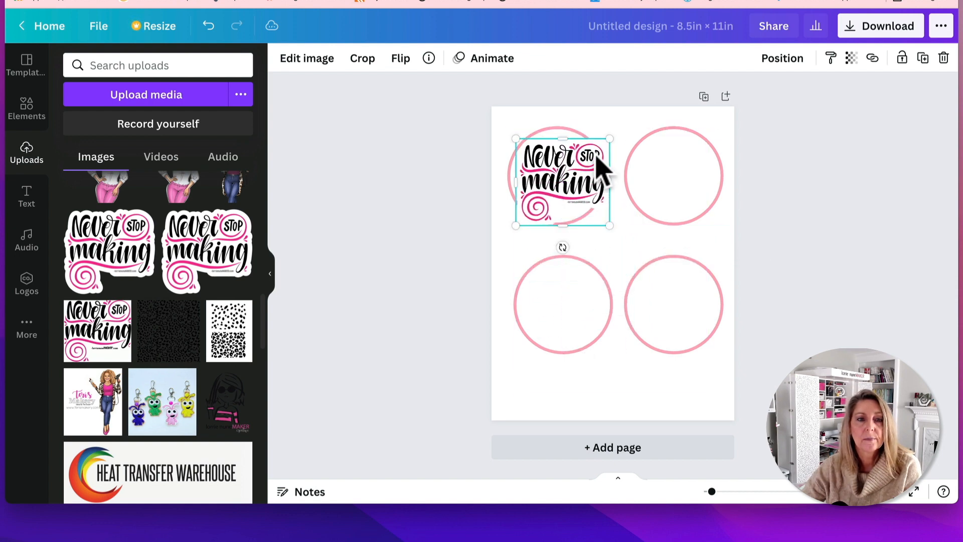
drag(608, 133, 587, 148)
drag(555, 205, 556, 183)
drag(593, 211, 556, 177)
Delete the three empty circles from the page
click(682, 161)
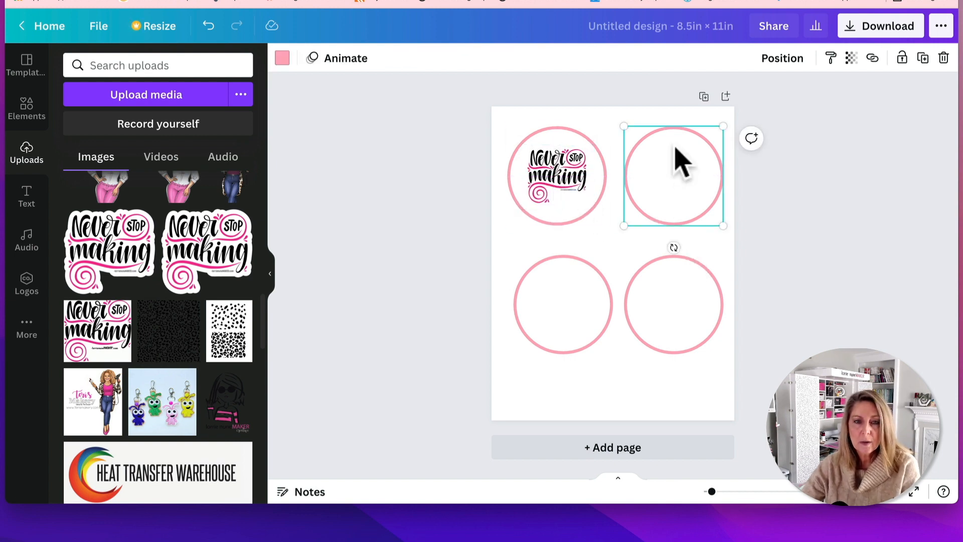
key(Delete)
click(689, 337)
key(Delete)
click(603, 333)
key(Delete)
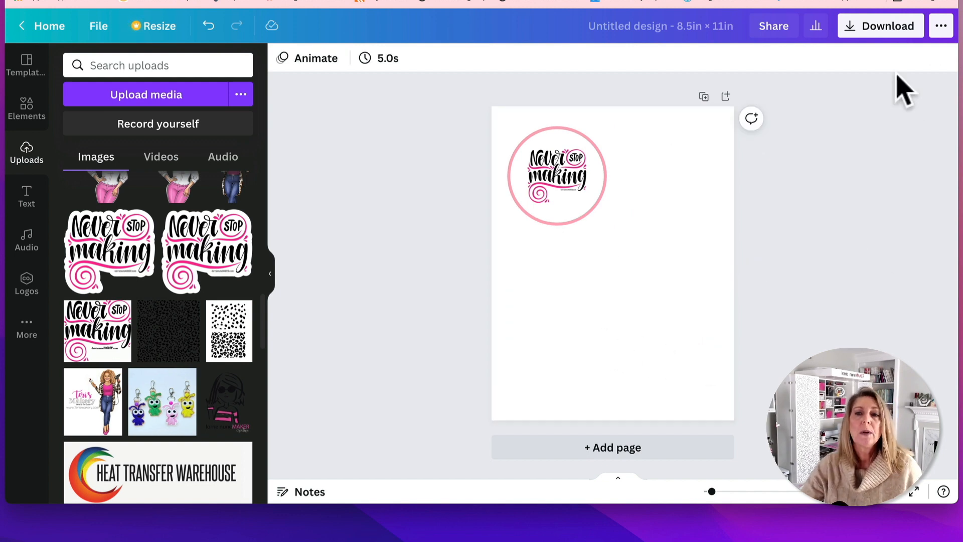
Download the design as a PNG at size 1 and reveal the downloaded file in Finder
click(880, 28)
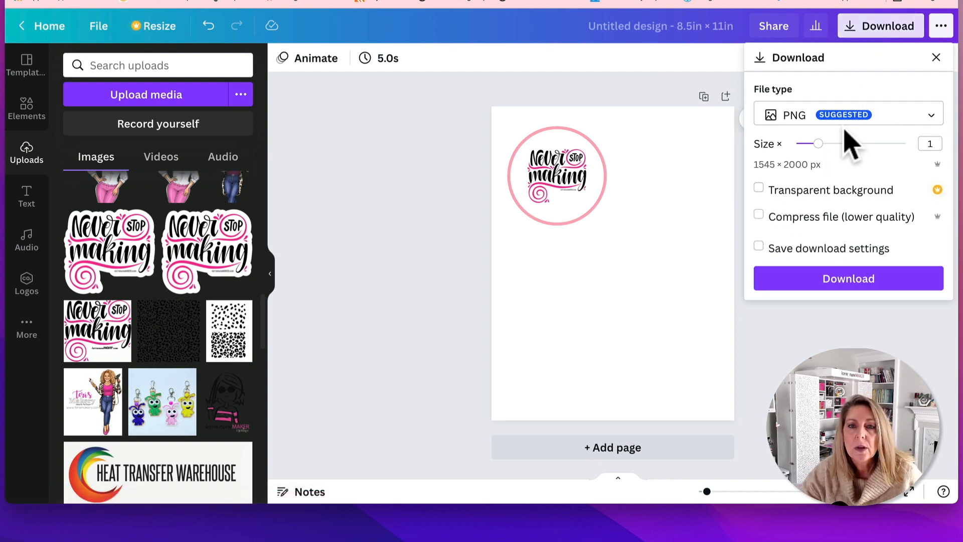
click(848, 285)
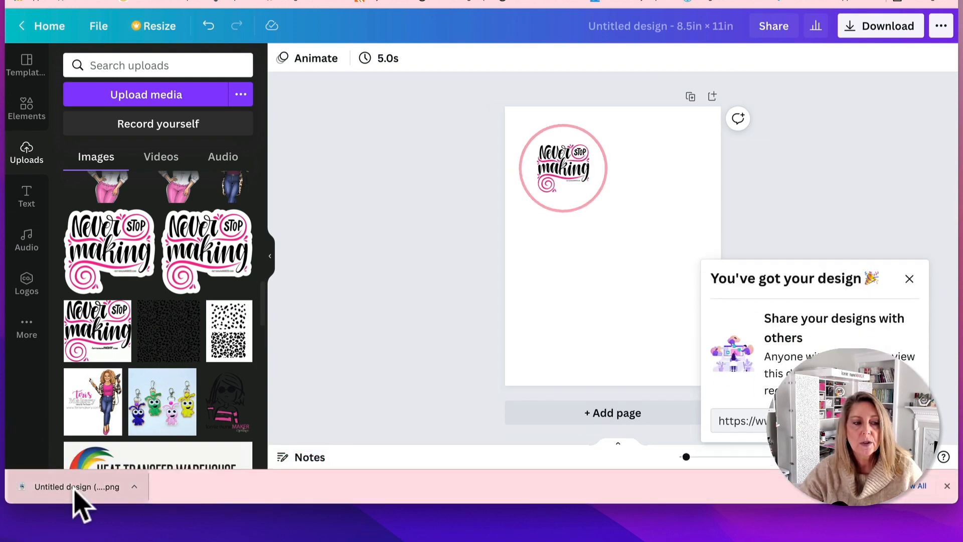
click(134, 485)
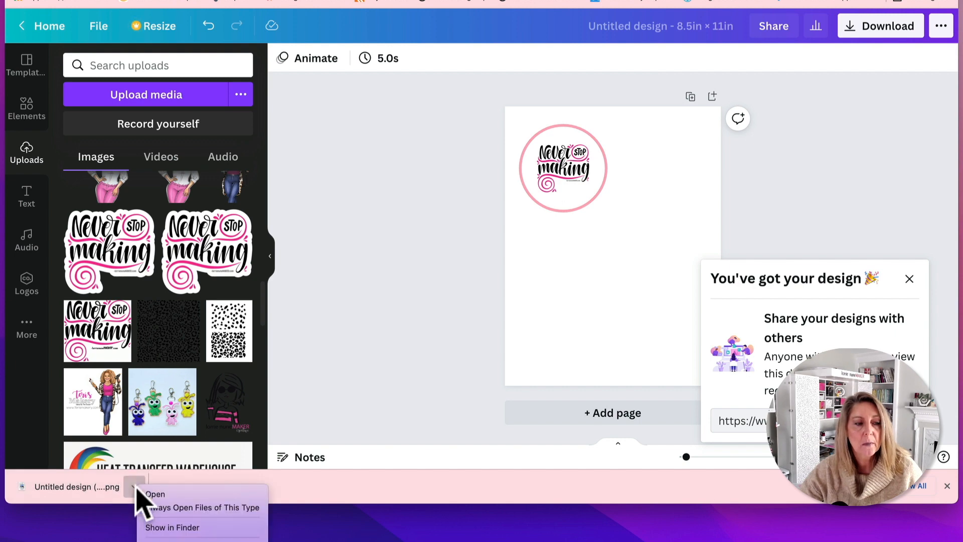
click(150, 526)
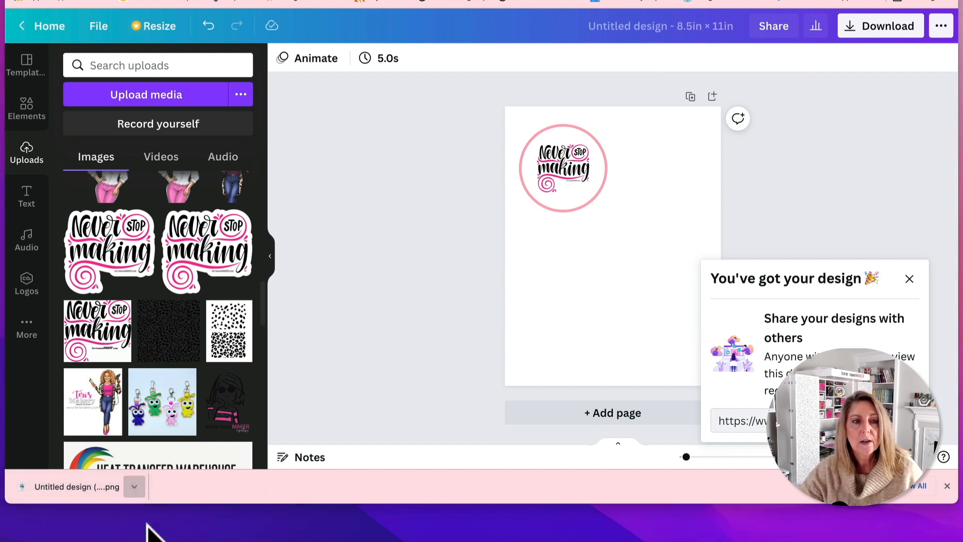
Move the downloaded PNG to the desktop, put it into the Sawgrass Smart Folder and close the open Finder windows
drag(659, 135, 2, 300)
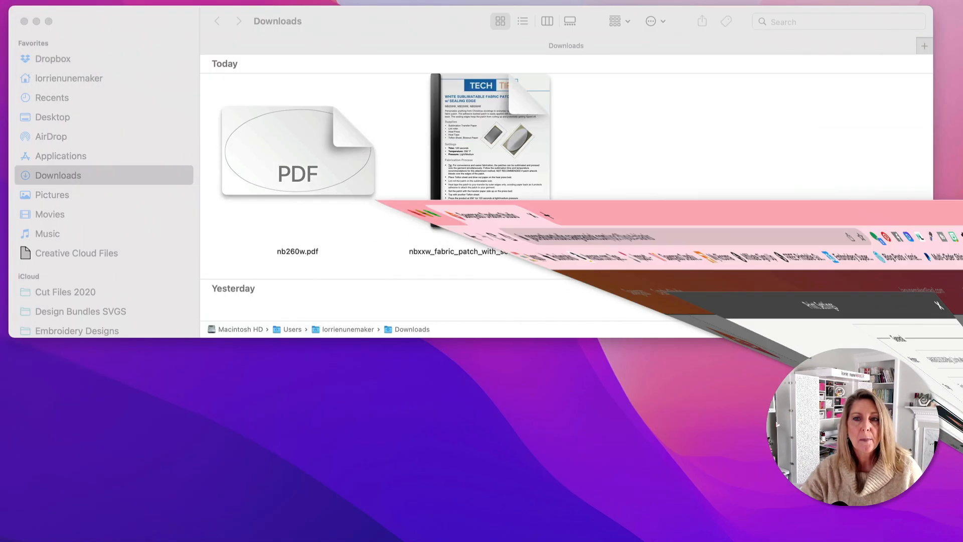
click(24, 22)
click(353, 173)
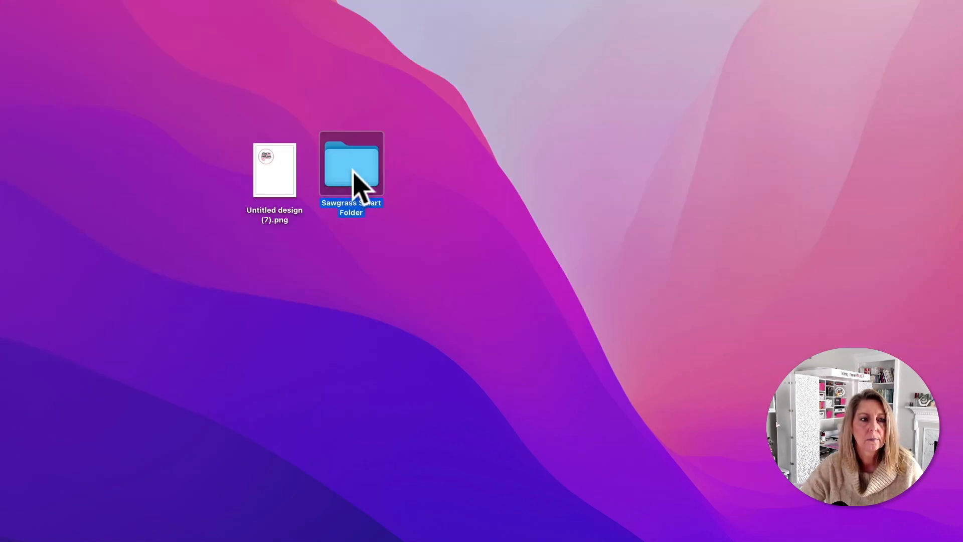
drag(275, 176, 355, 183)
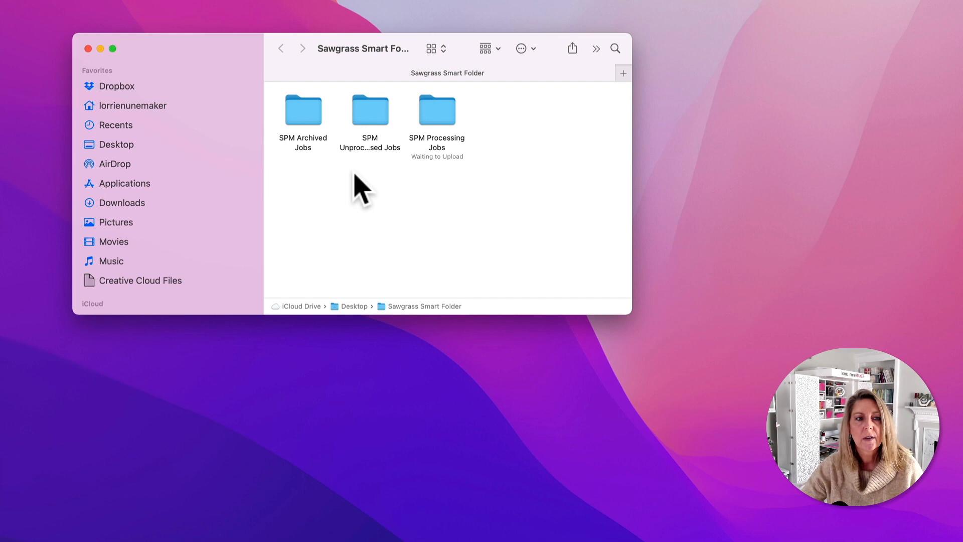
click(88, 48)
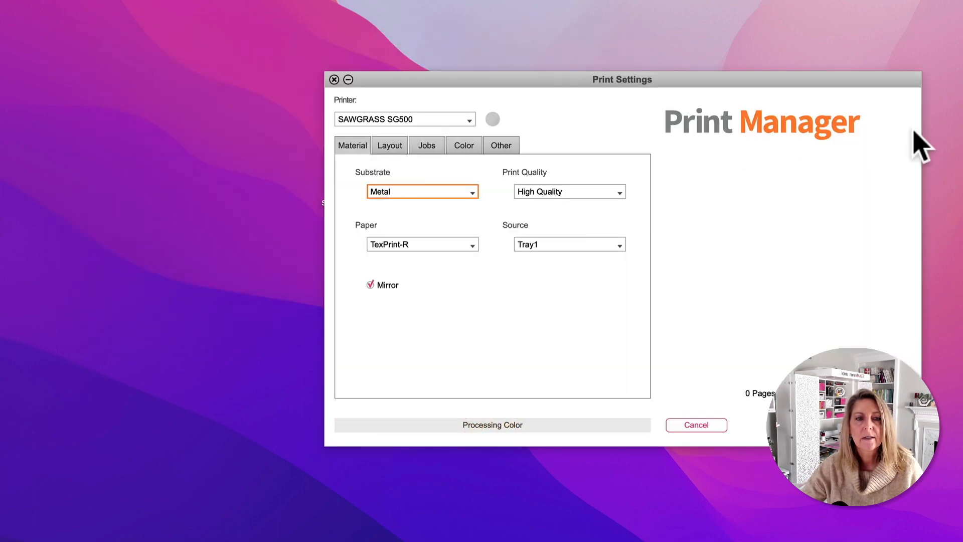
In Print Manager, set the substrate to Polyester and turn off centering of the layout on the page
click(471, 191)
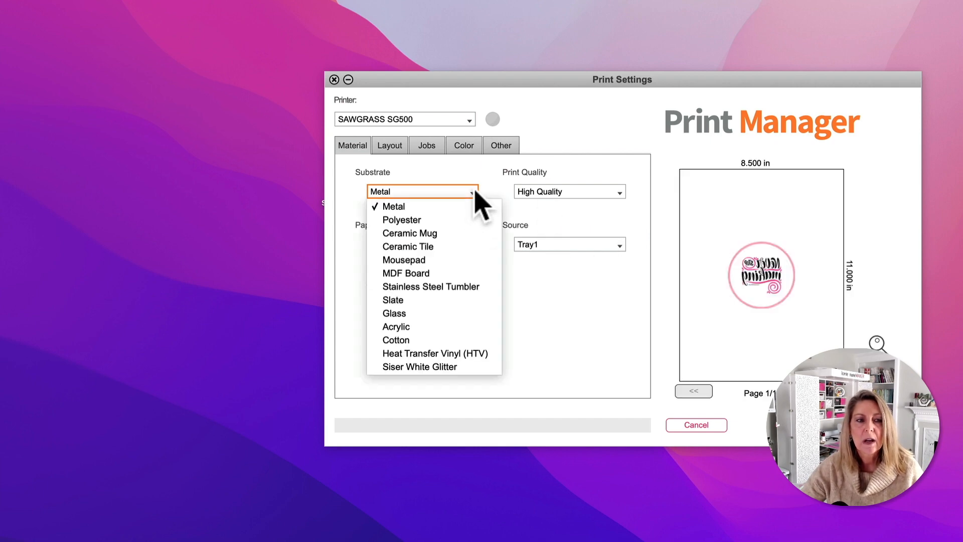
click(444, 221)
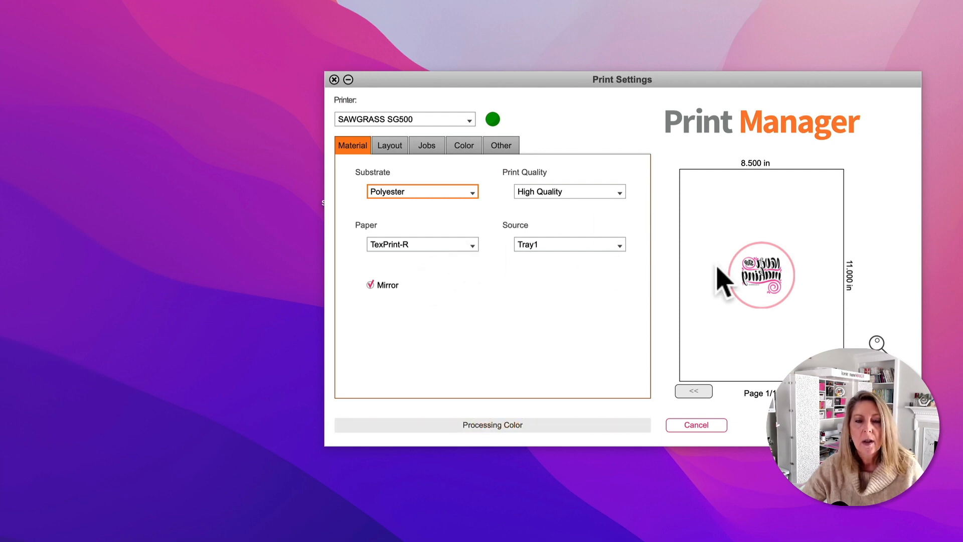
click(389, 145)
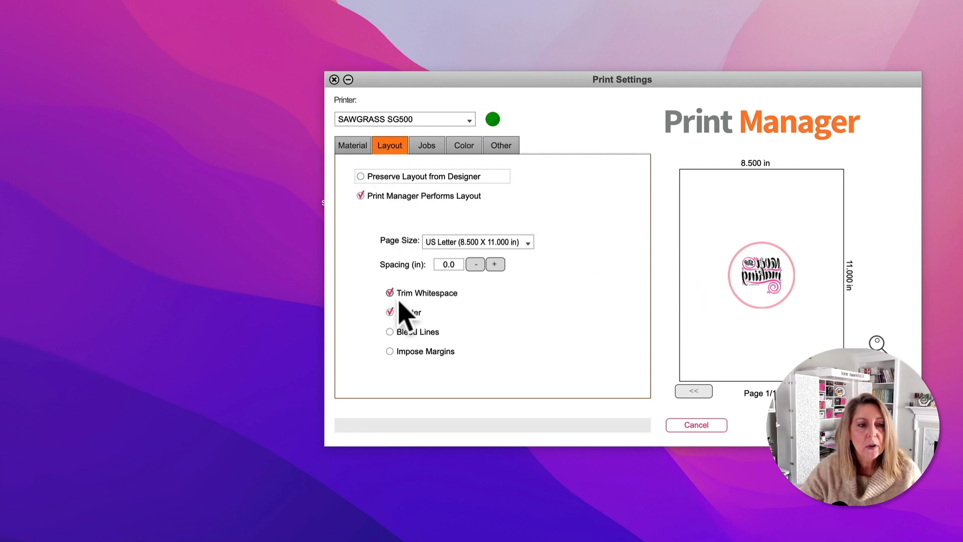
click(390, 313)
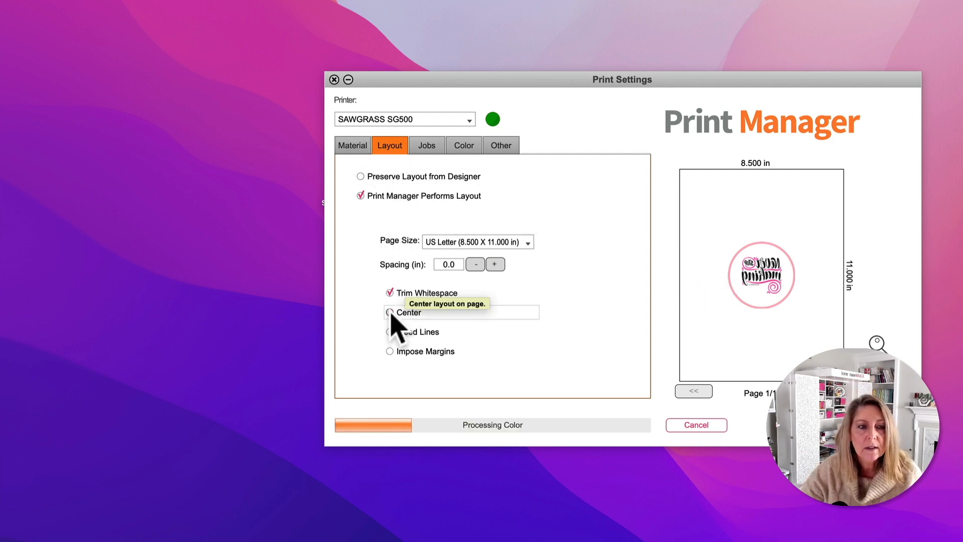